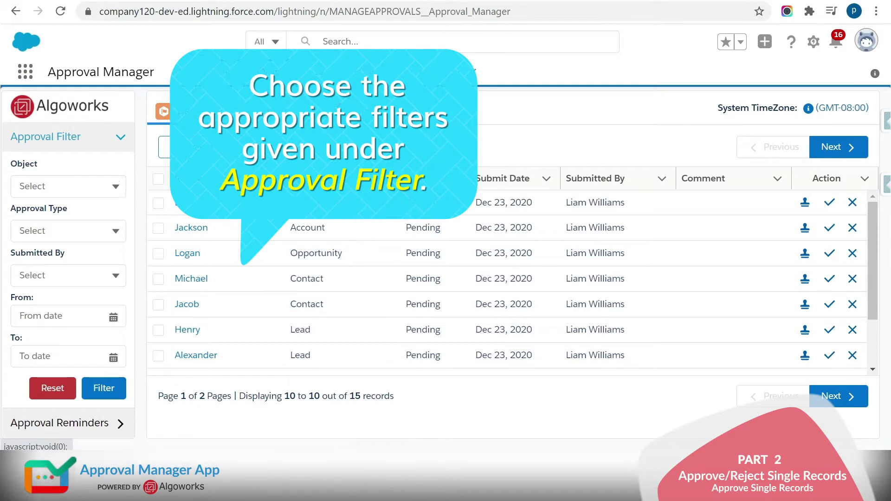
- Filter approvals to pending Lead requests from the only submitter, dated Dec 23, 2020
click(106, 185)
click(82, 241)
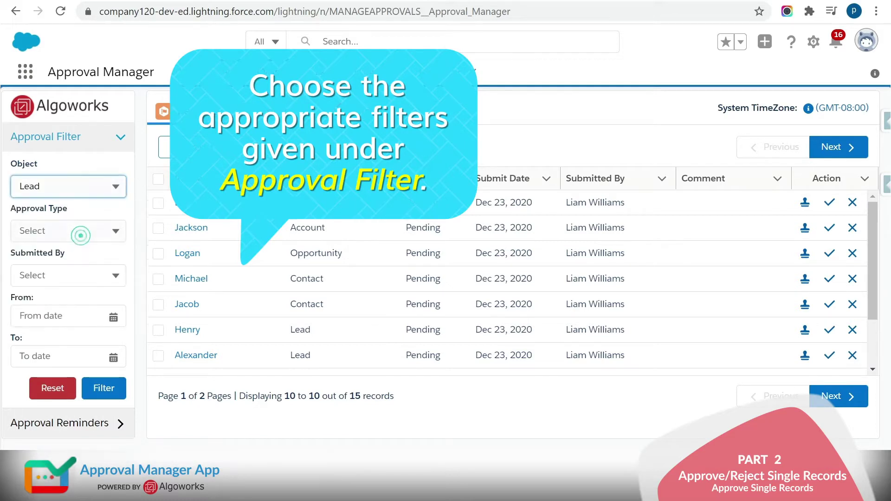
click(73, 231)
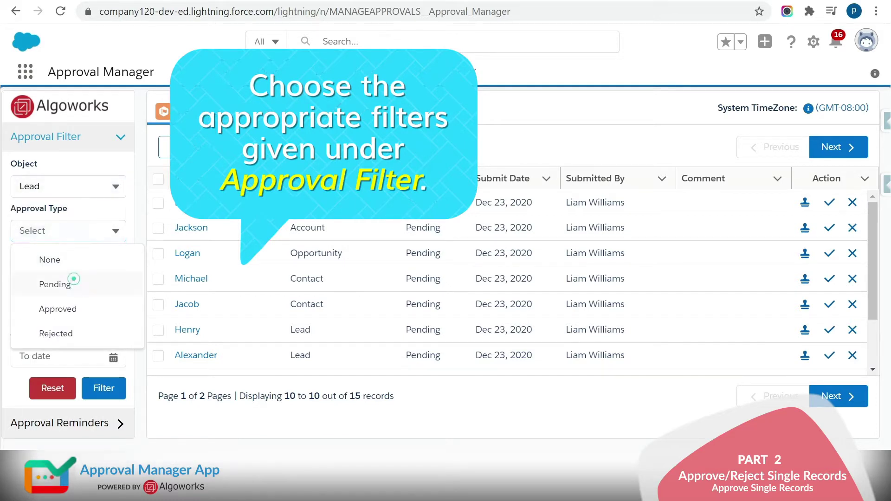
click(74, 285)
click(70, 274)
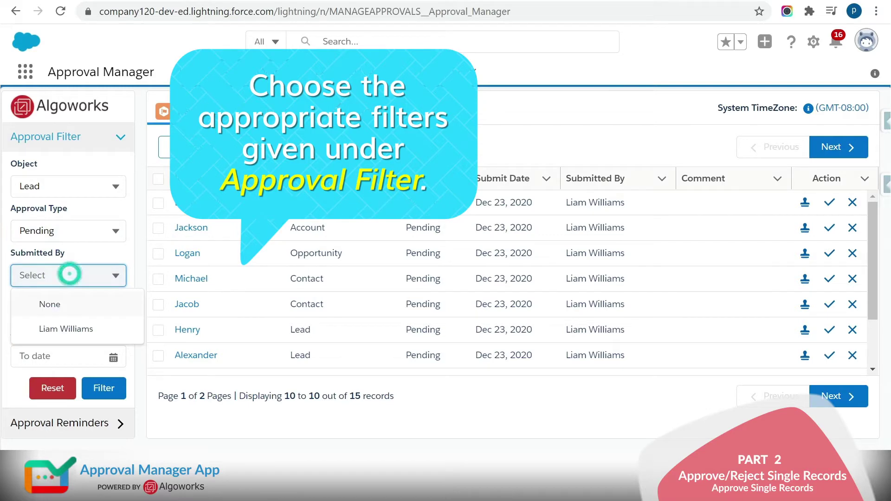
click(80, 329)
click(79, 315)
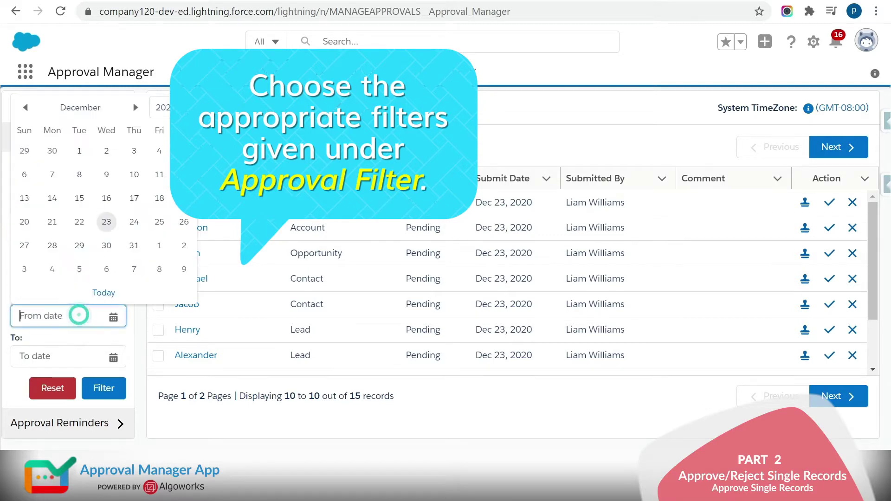
click(103, 293)
click(101, 356)
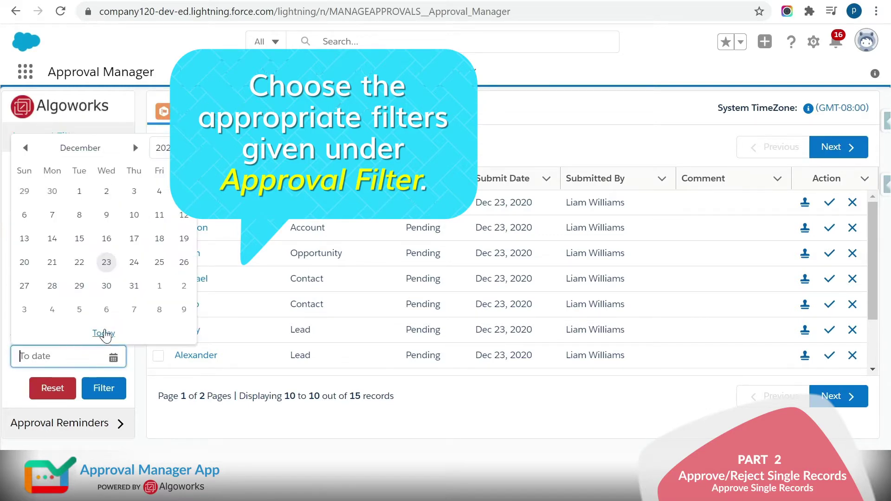
click(104, 333)
click(110, 387)
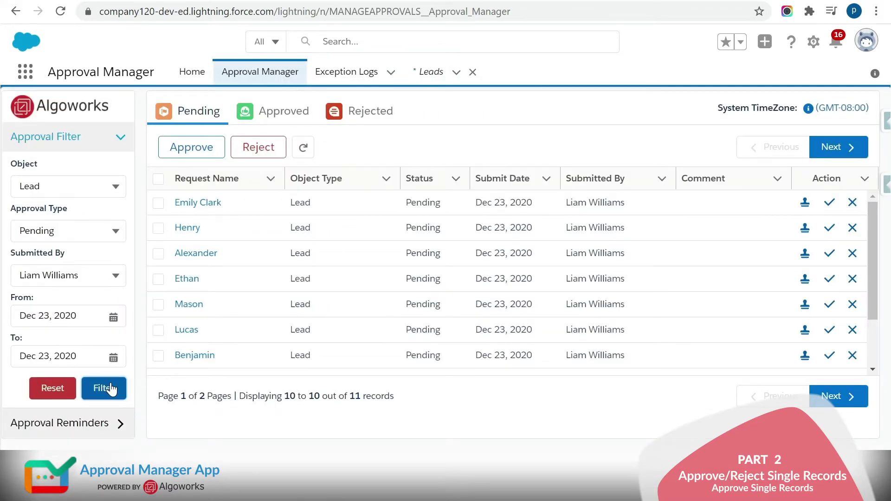
- Approve the top pending request with comment 'Approve Single Record' and show the Approved list
click(212, 203)
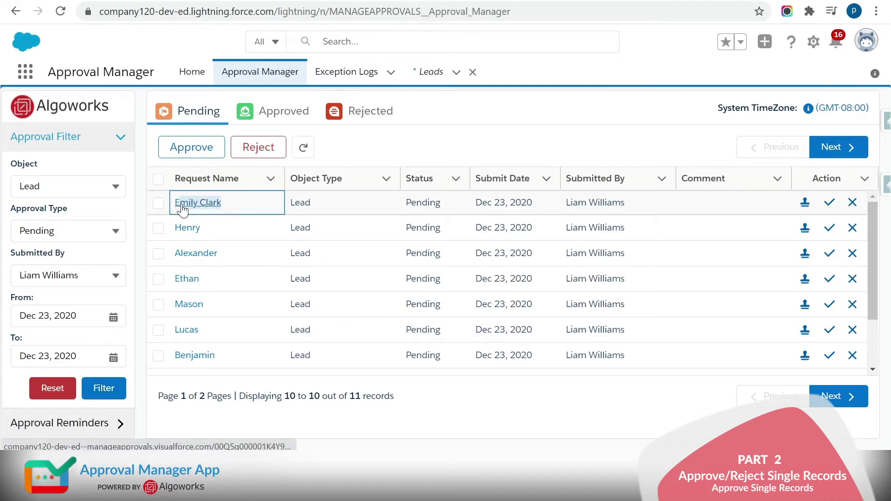
click(829, 203)
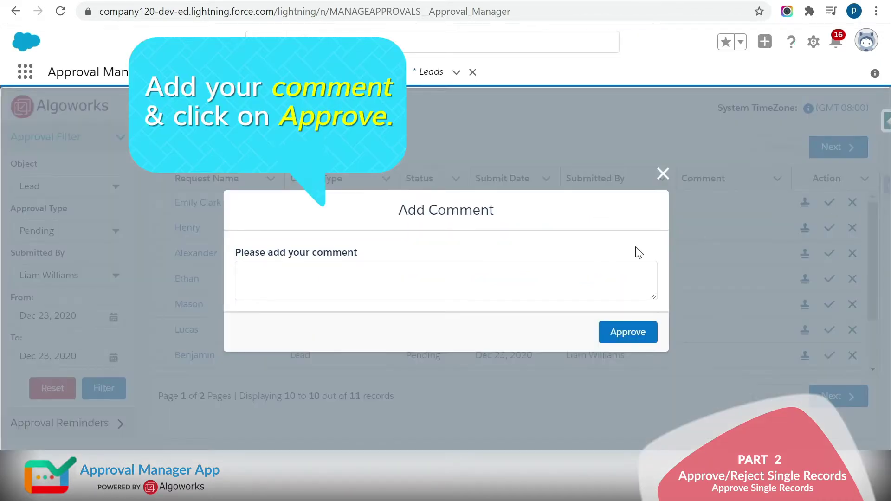
click(449, 282)
text(Approve Single Record.)
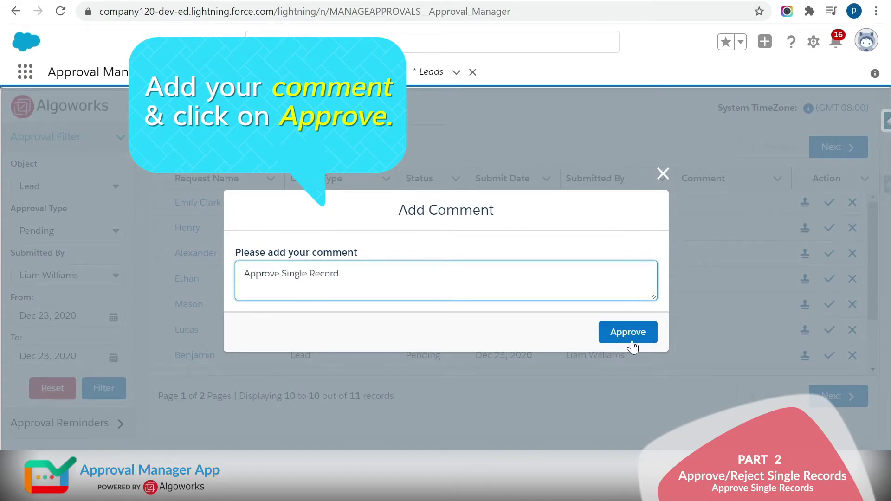
click(632, 345)
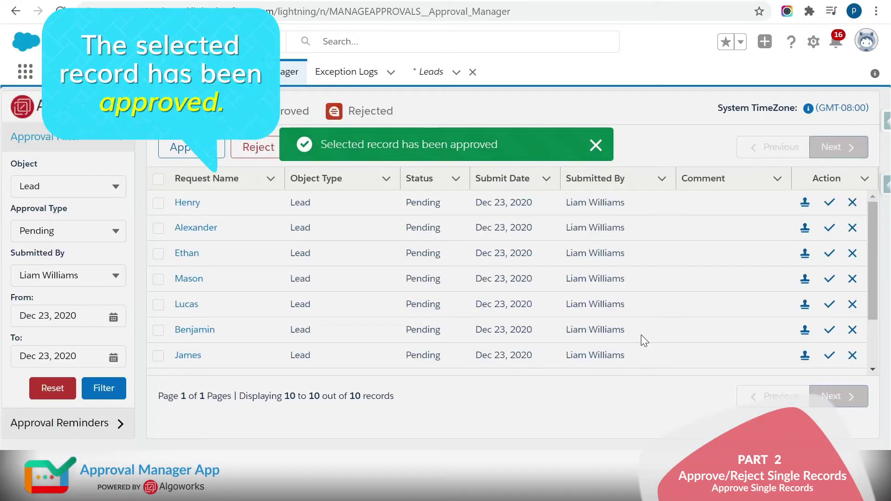
click(595, 145)
click(271, 114)
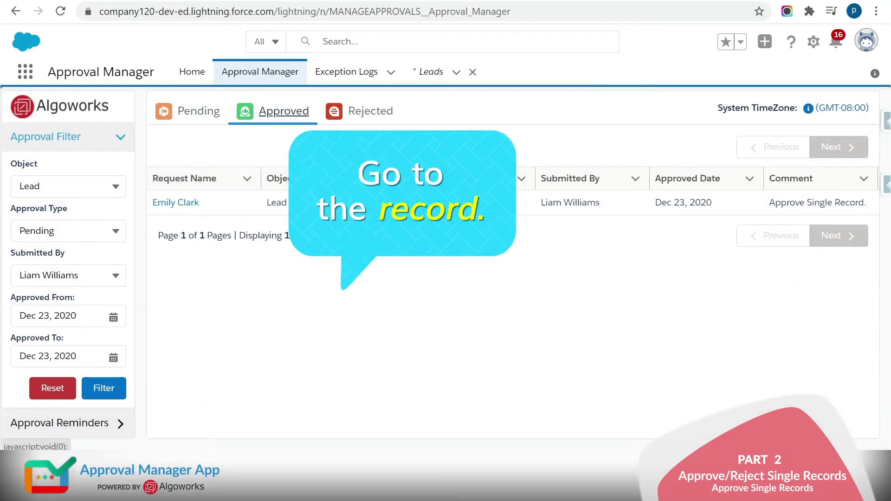
- Open the approved lead's record and scroll to Approval History showing Step 1 Approved
click(186, 205)
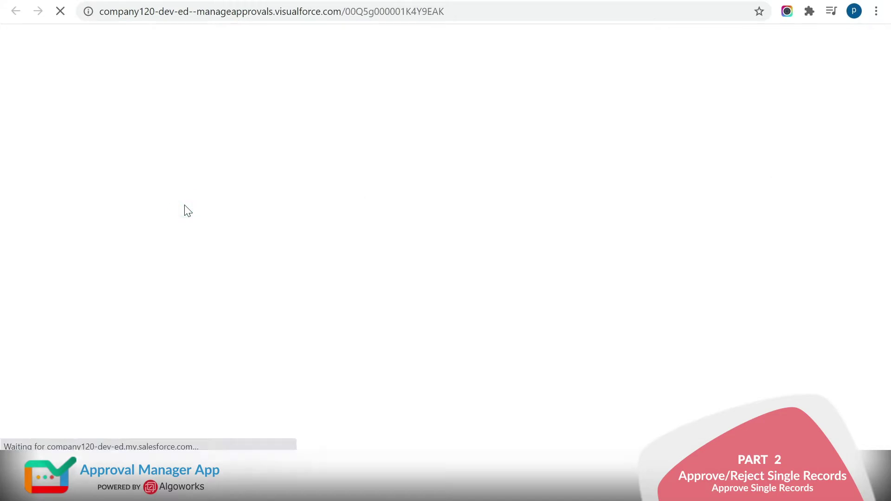
scroll(806, 256, down, 5)
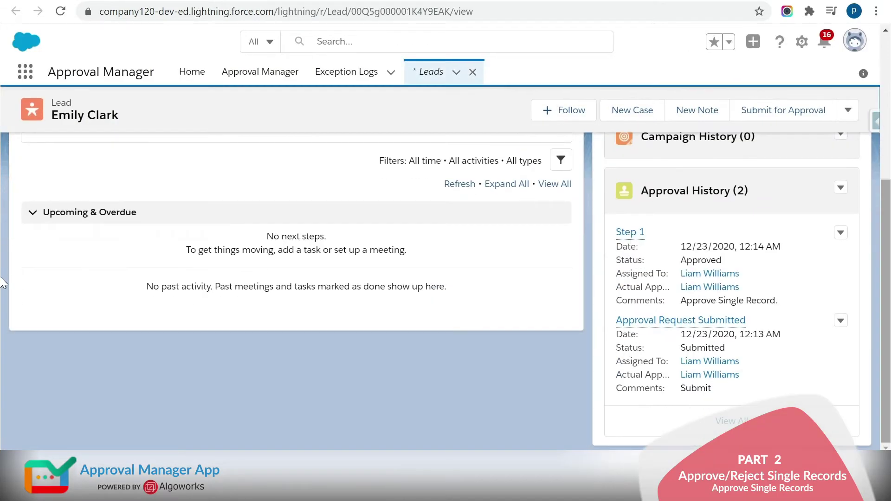
drag(738, 264, 686, 260)
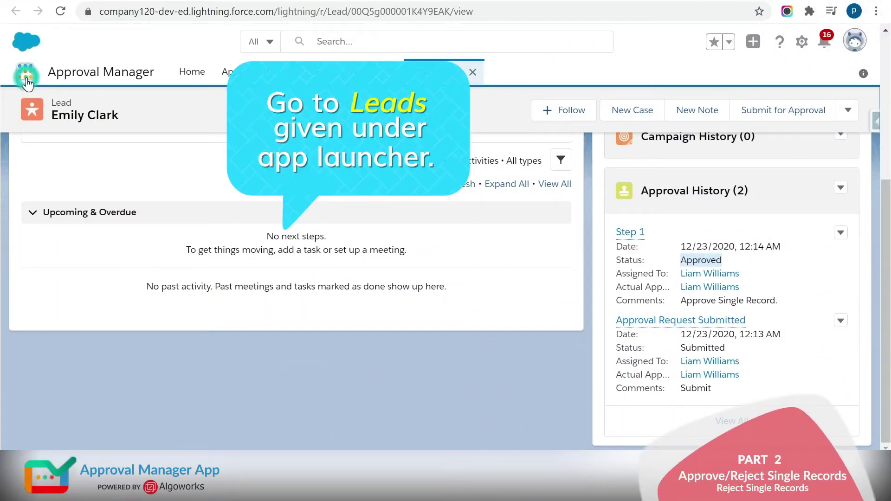
- Go to the Leads list through App Launcher and start a new lead
click(26, 75)
text(leads)
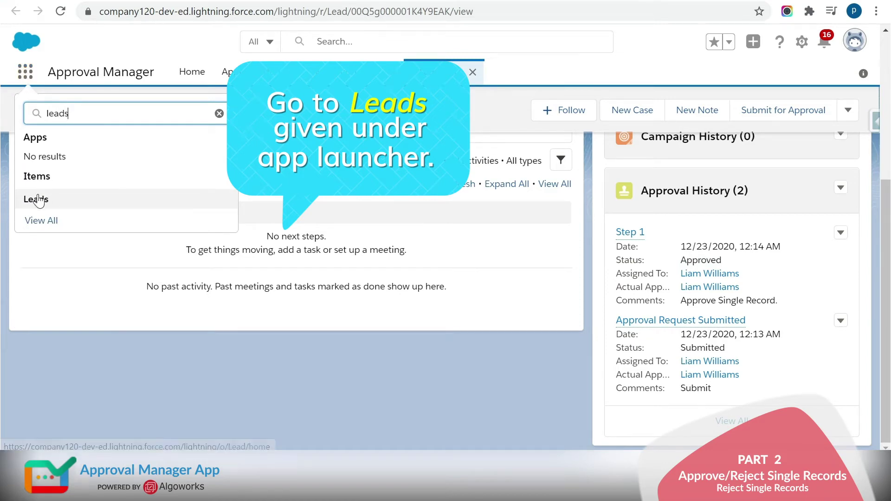
click(36, 200)
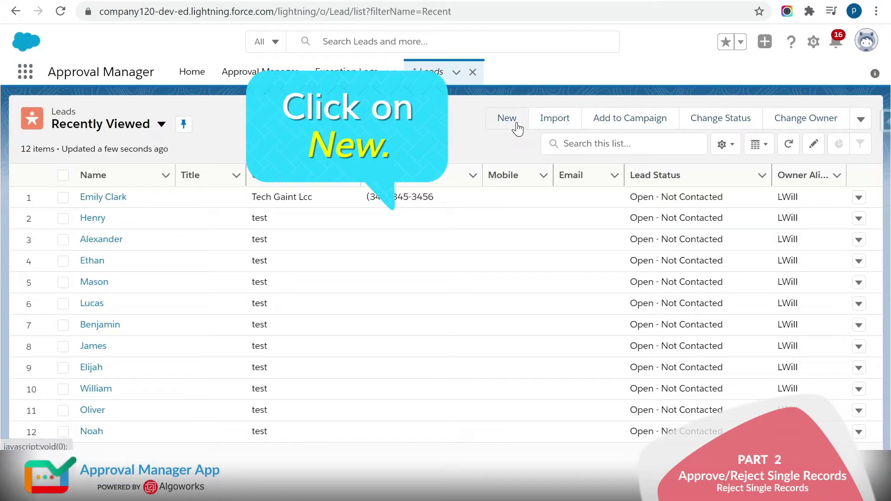
click(516, 121)
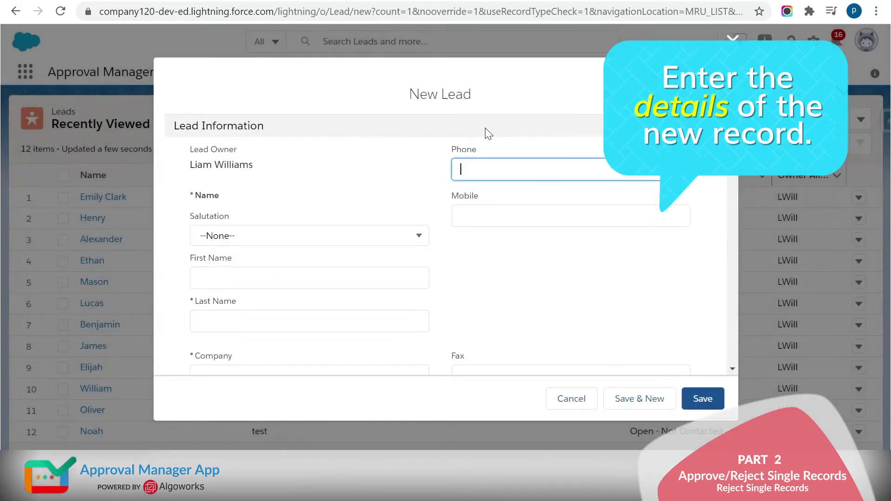
- Enter the new lead's first and last name
click(309, 278)
key(Tab)
- Fill in the lead's street, city, state, zip code and country, then save it
scroll(720, 244, down, 10)
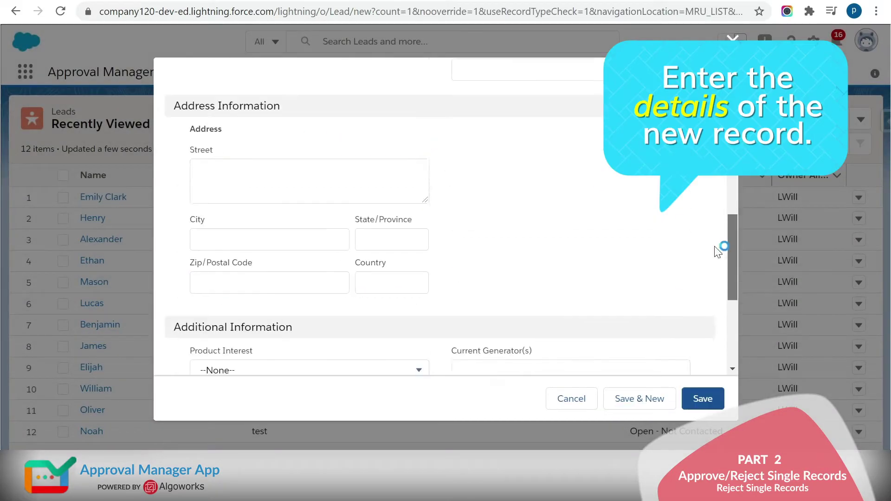
click(309, 162)
click(274, 215)
text(Los Angeles)
key(Tab)
text(California)
key(Tab)
text(CA90008)
key(Tab)
text(United States)
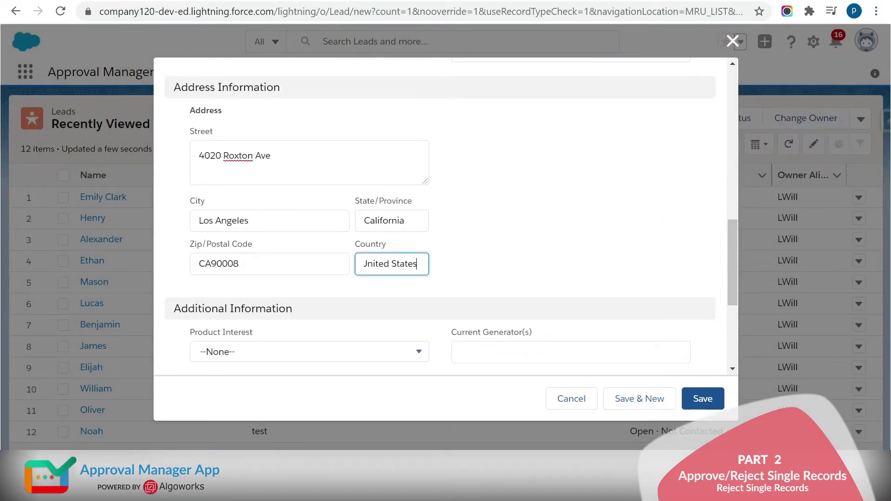
click(703, 402)
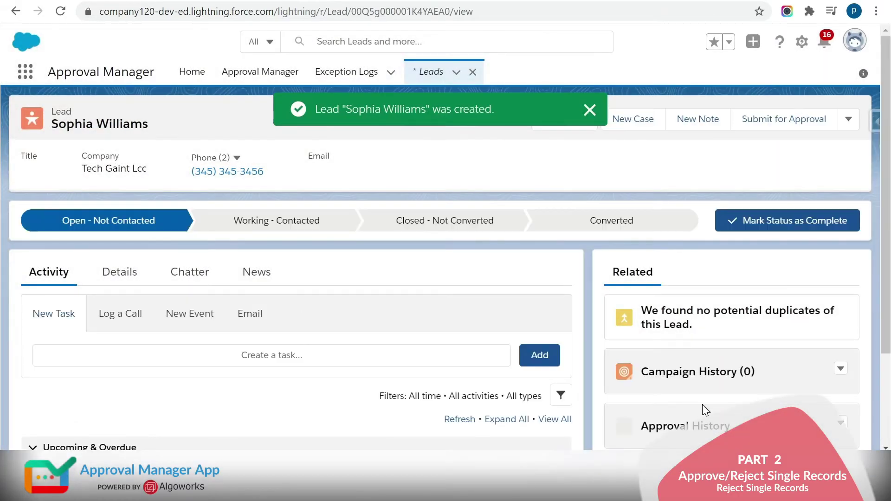
- Submit the new lead for approval with comment 'Submit.' and return to the Approval Manager
click(588, 111)
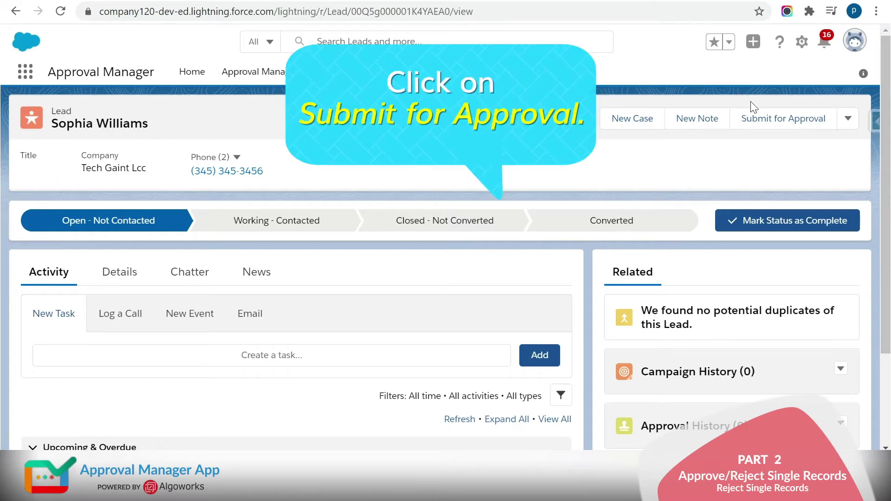
click(771, 122)
click(410, 216)
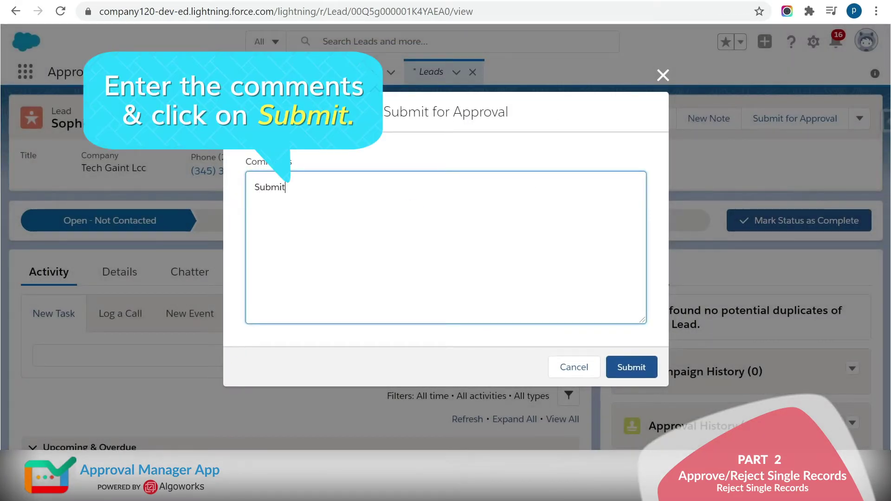
click(636, 362)
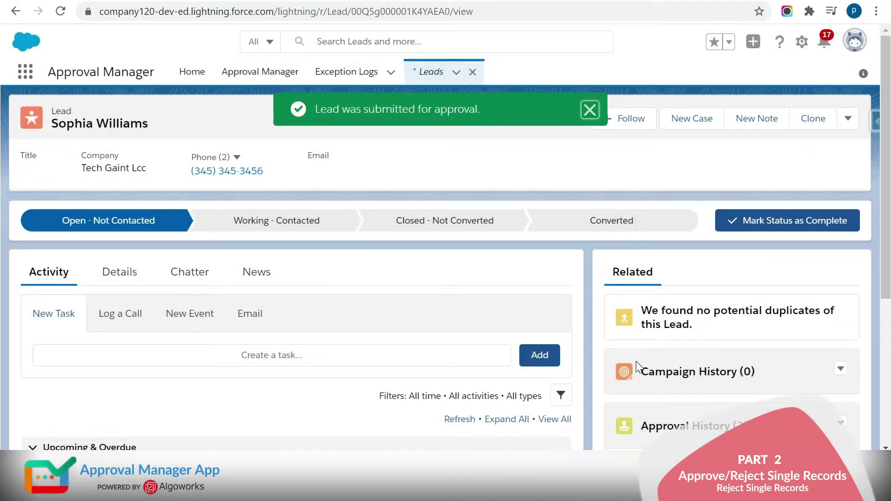
click(588, 111)
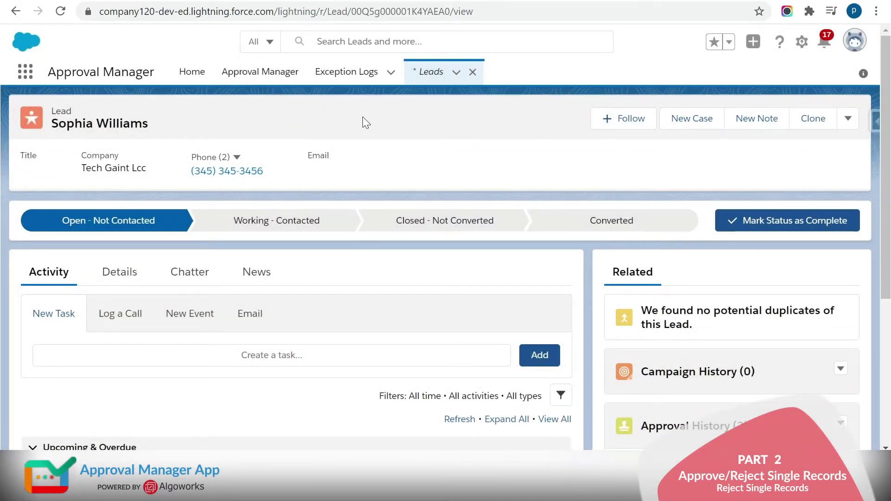
click(247, 82)
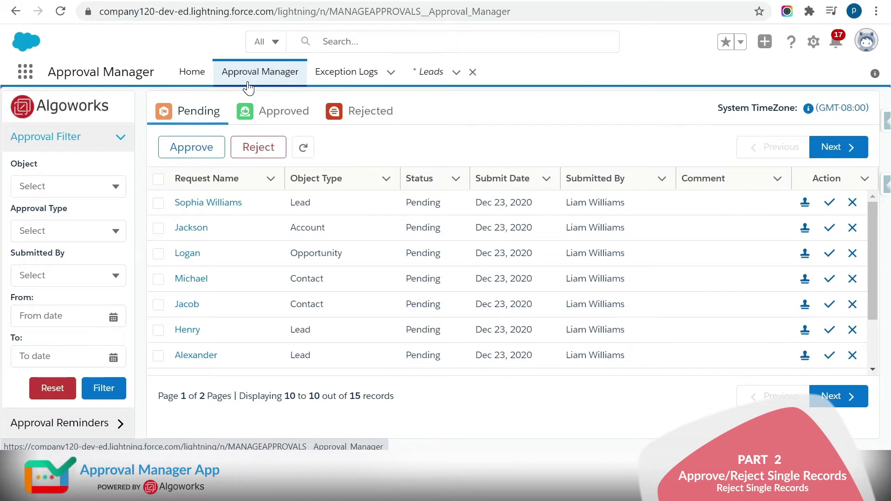
- Filter approvals to pending Lead requests from the only submitter, From and To Dec 23, 2020
click(87, 186)
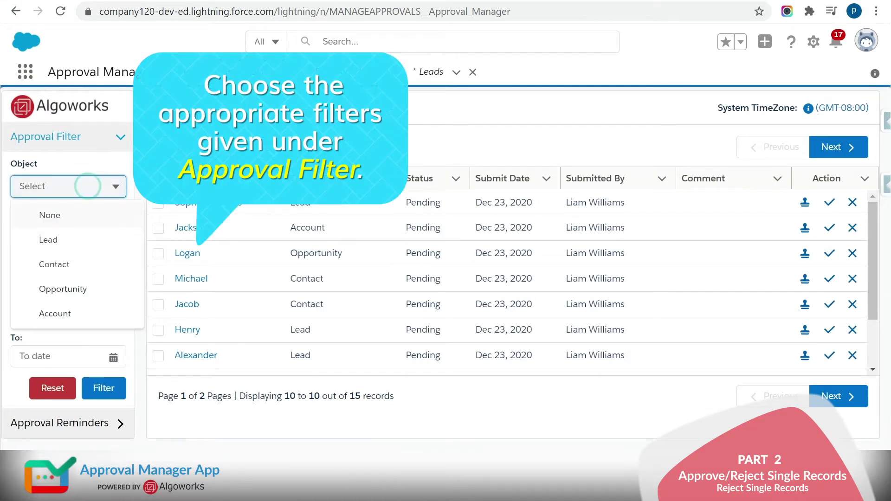
click(70, 251)
click(70, 235)
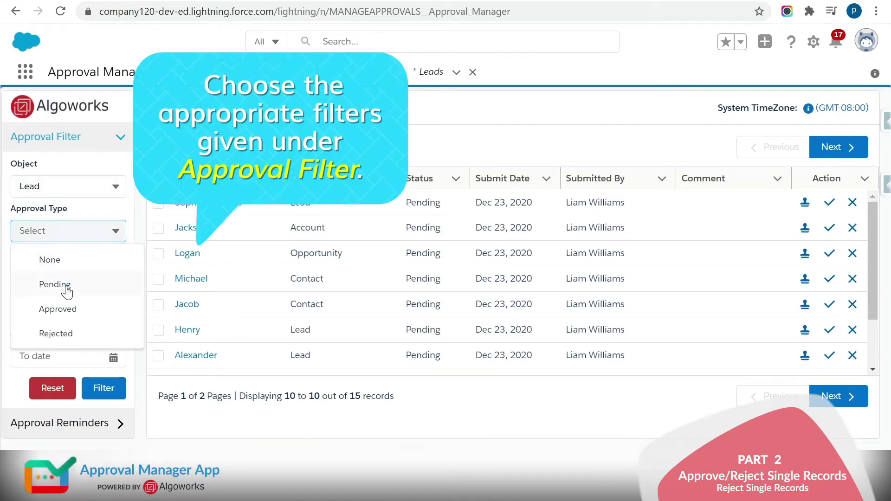
click(68, 288)
click(93, 277)
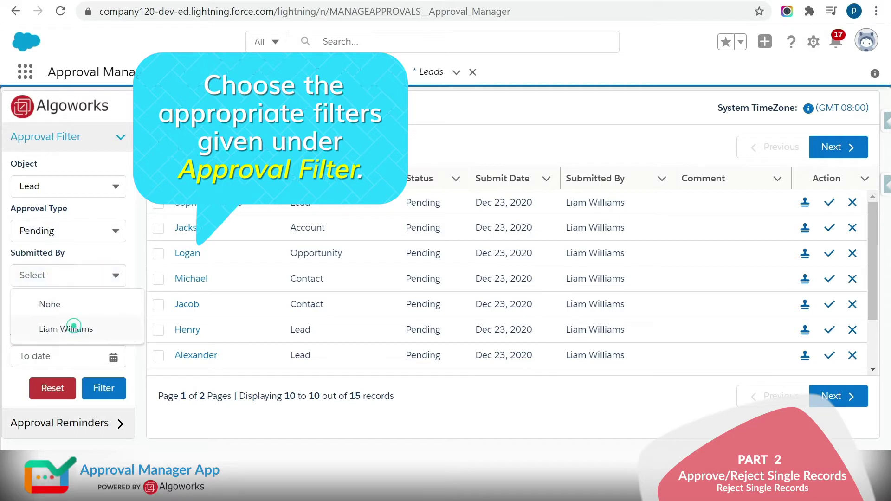
click(69, 329)
click(93, 317)
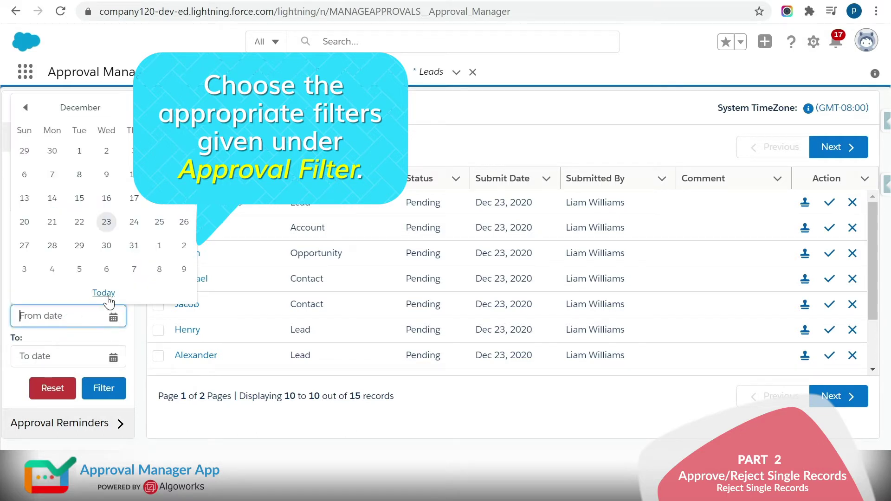
click(103, 293)
click(60, 357)
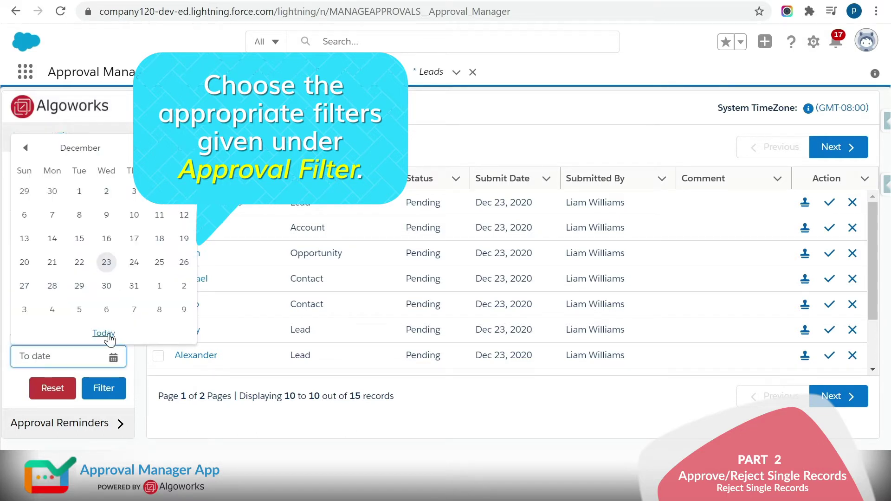
click(105, 334)
click(118, 389)
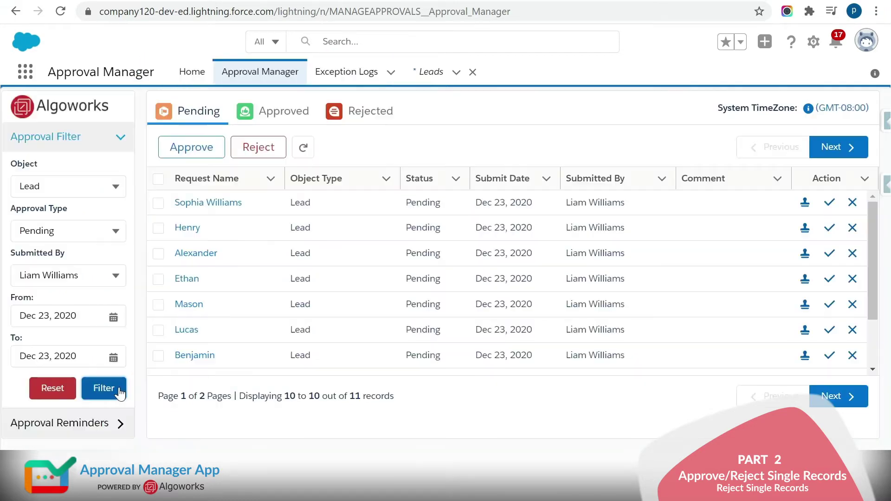
- Reject the first request with comment 'Single Record Reject.' and show the Rejected list
click(248, 204)
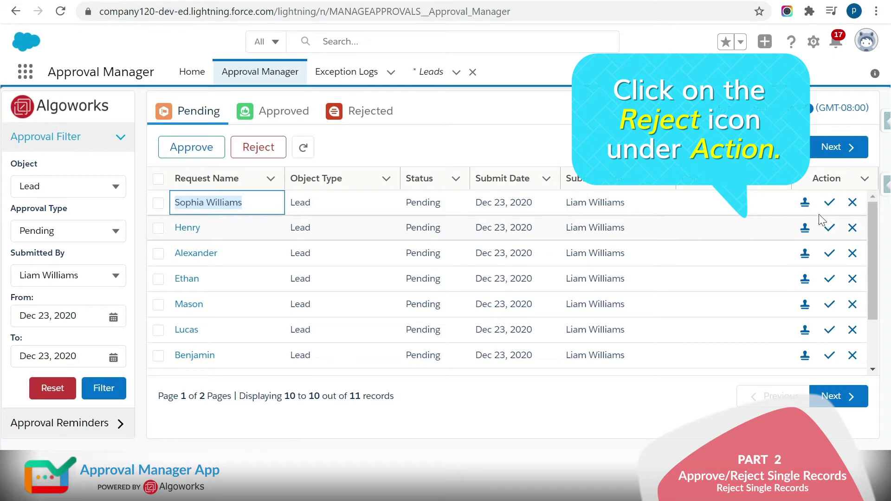
click(852, 202)
text(Single Record Reject.)
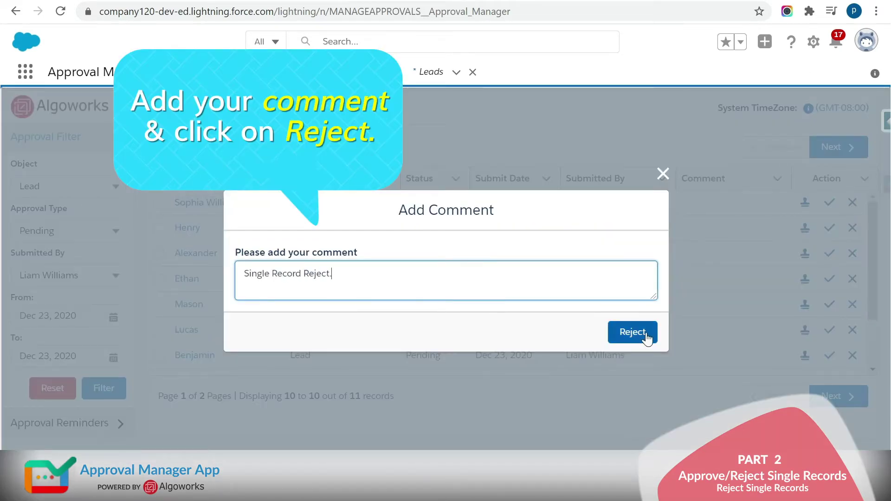
click(645, 332)
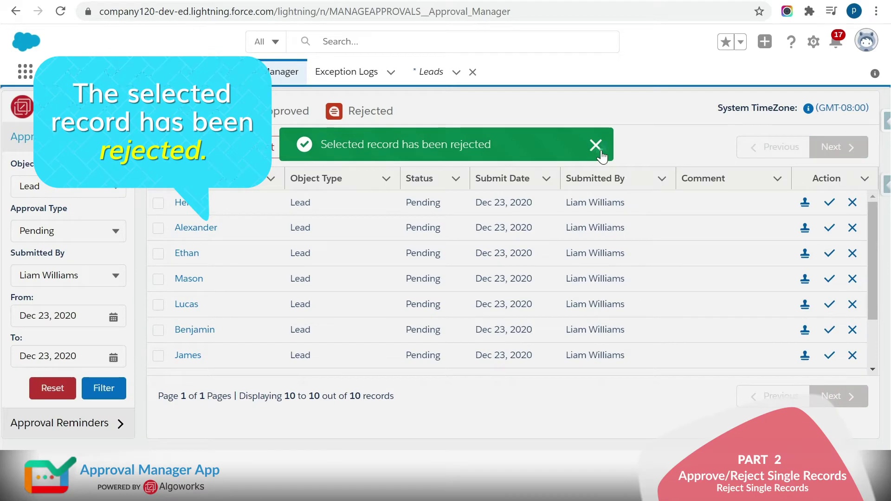
click(600, 154)
click(380, 116)
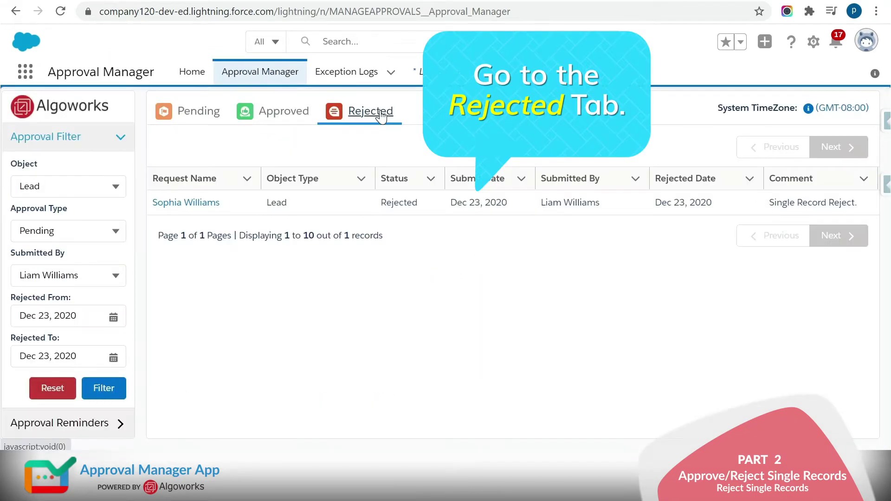
- Open the rejected lead's record and scroll to its Approval History showing Step 1 Rejected
click(195, 202)
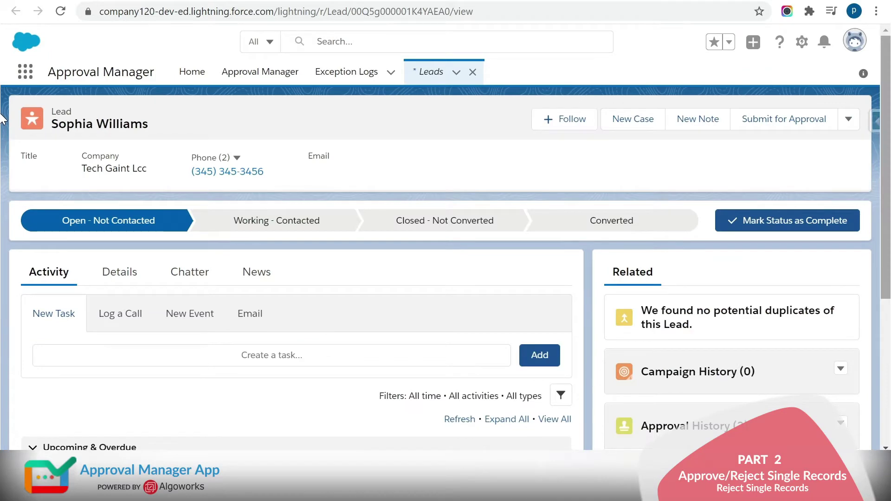
drag(886, 144, 887, 288)
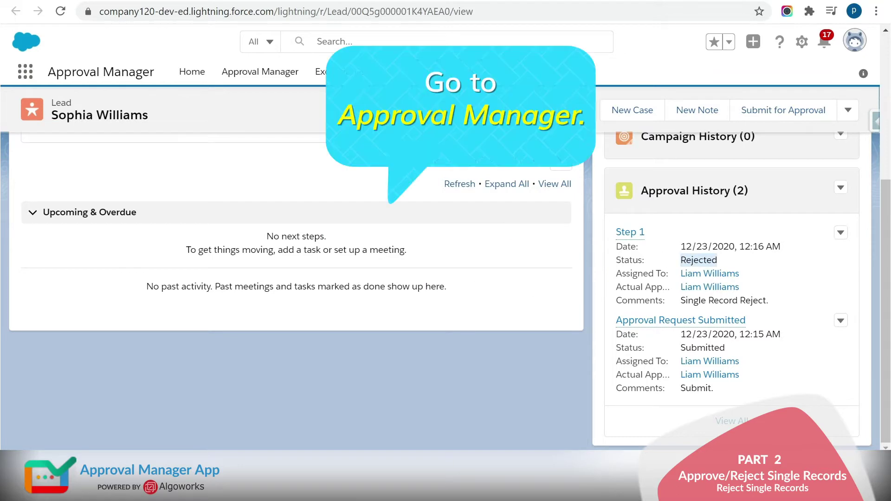
- Filter Lead approvals to Approved requests from the only submitter for Dec 23, 2020
click(247, 76)
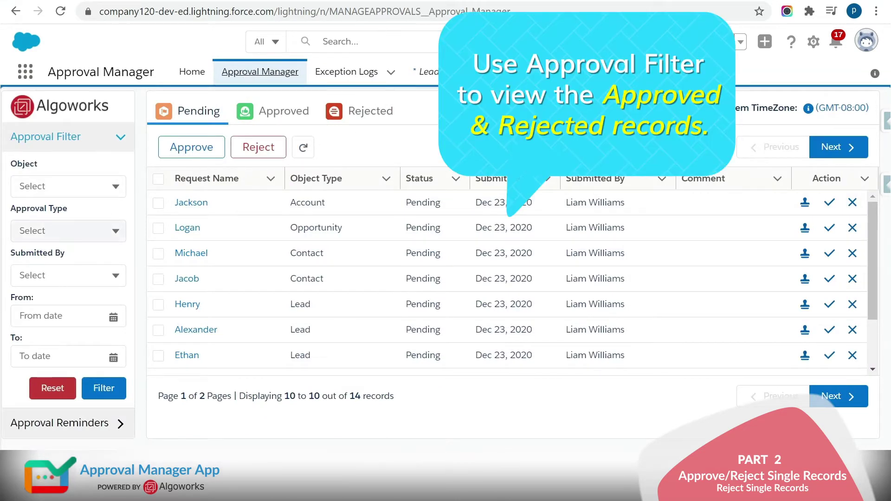
click(68, 186)
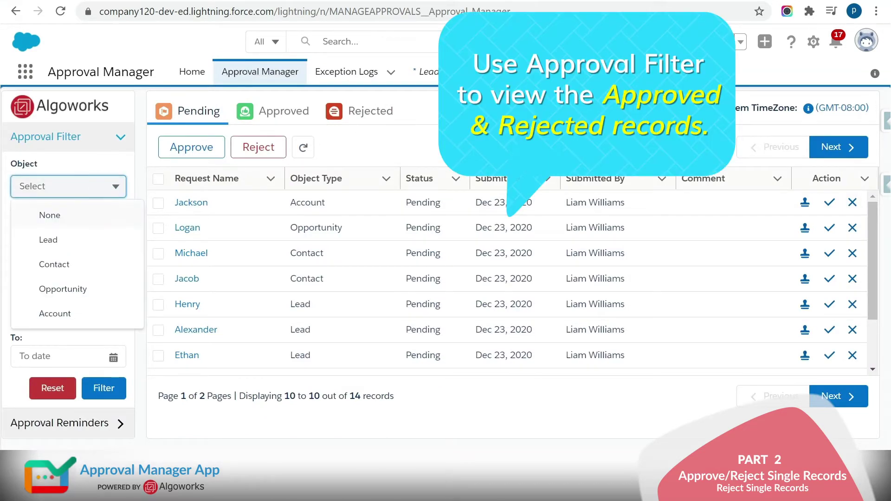
click(86, 241)
click(80, 232)
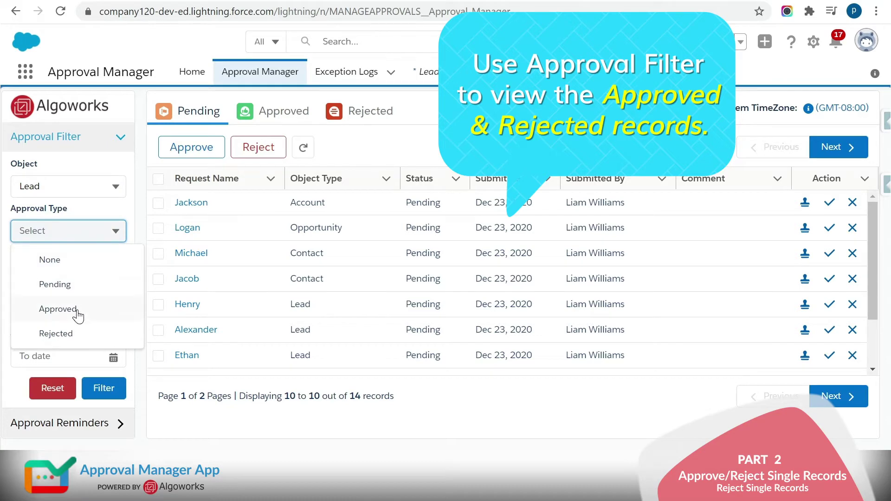
click(59, 309)
click(81, 283)
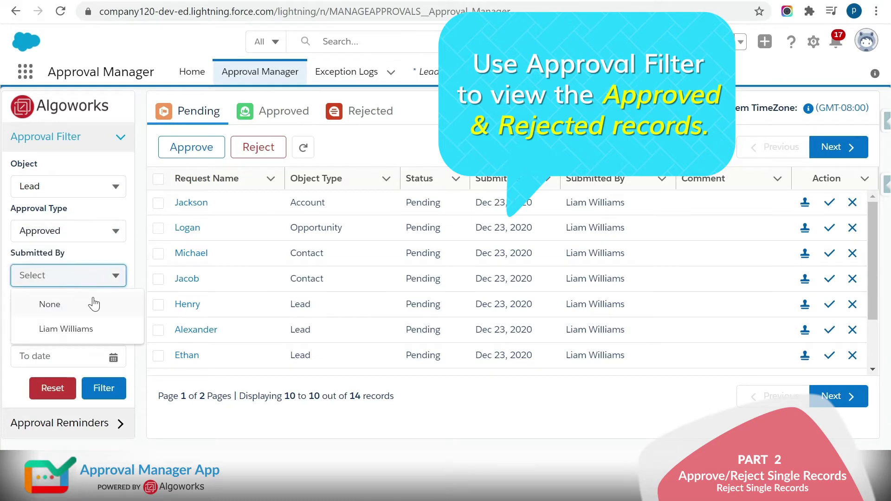
click(78, 330)
click(60, 316)
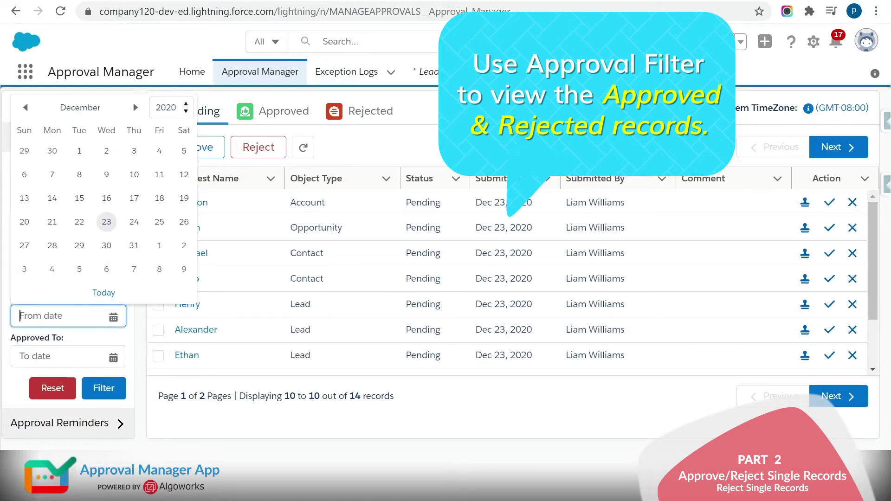
click(104, 294)
click(92, 356)
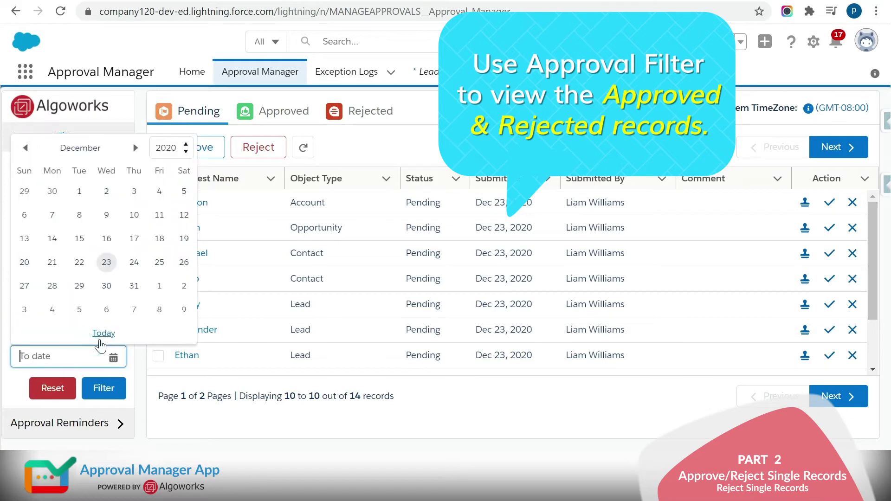
click(109, 334)
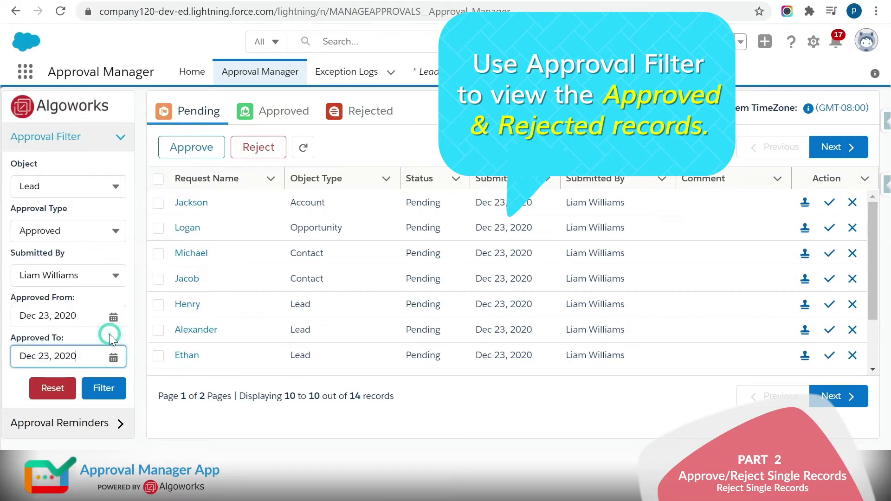
click(115, 388)
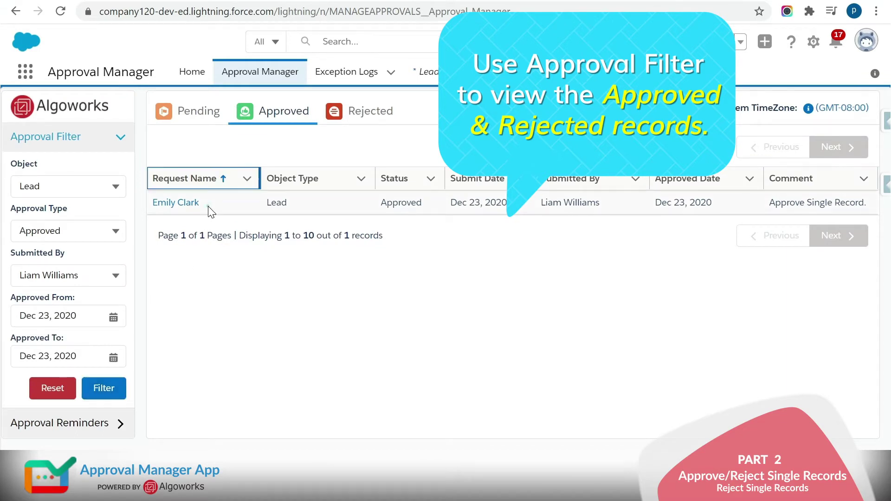
- Switch the approval type to Rejected and re-filter to list rejected leads
click(154, 208)
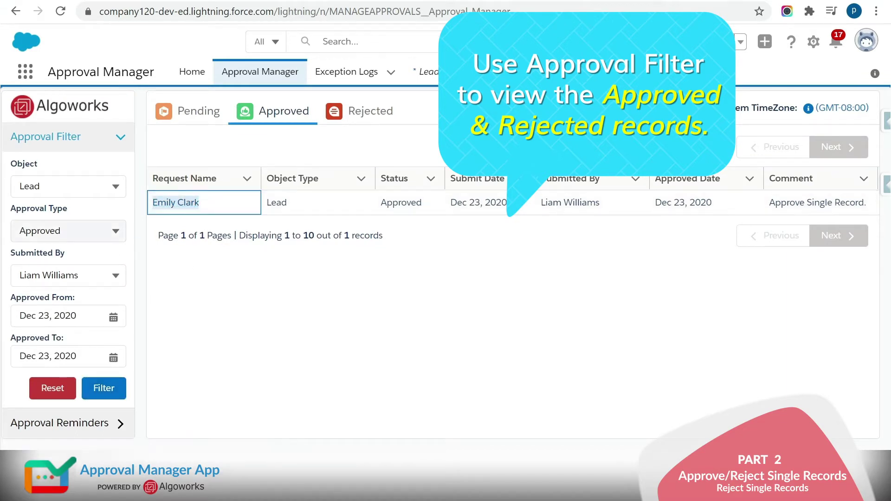
click(99, 231)
click(52, 332)
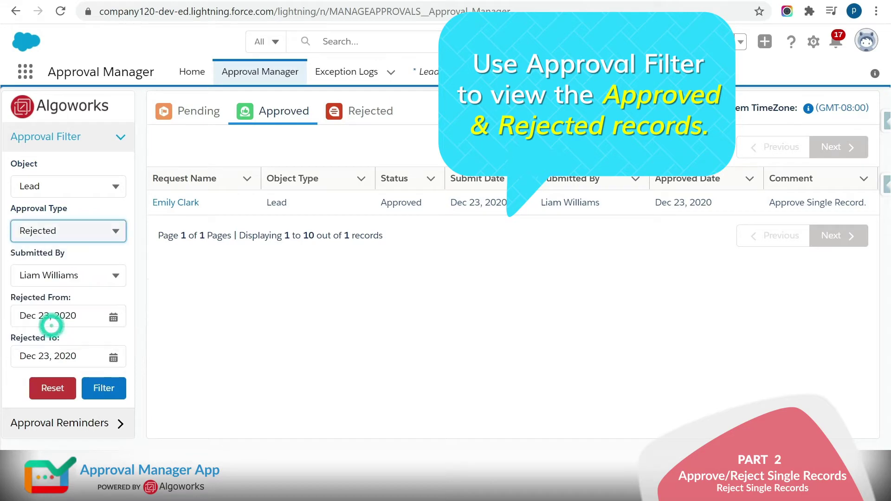
click(114, 389)
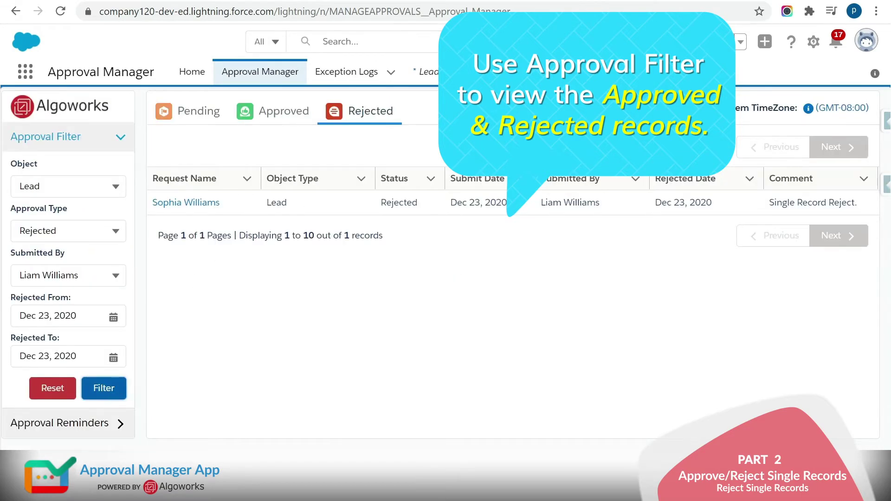
drag(227, 204, 152, 205)
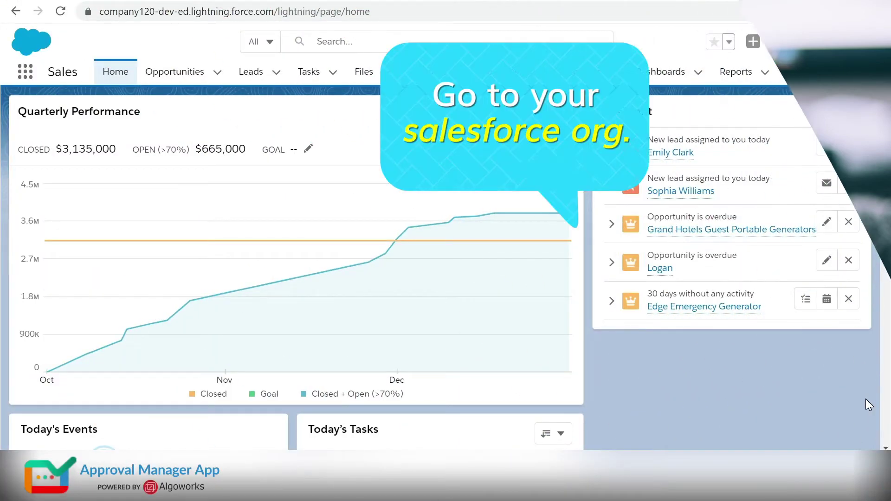
- Go to the Leads list from App Launcher and start a new lead
click(26, 78)
text(l)
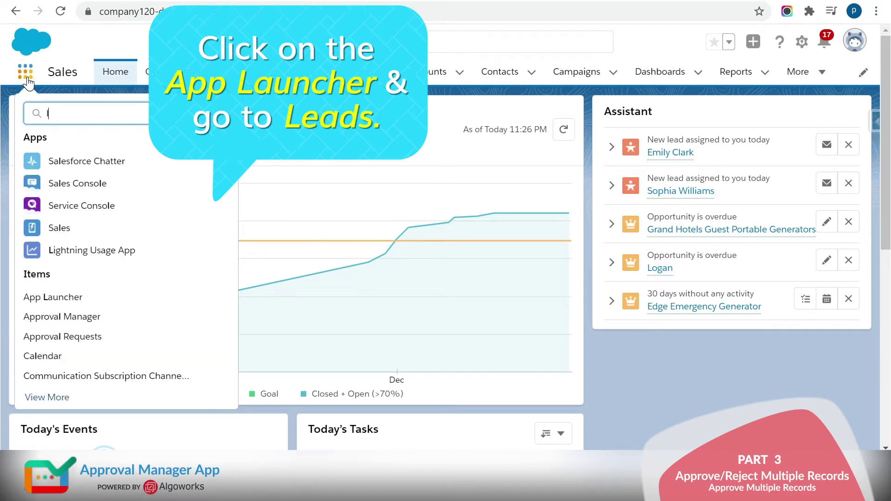
text(eads)
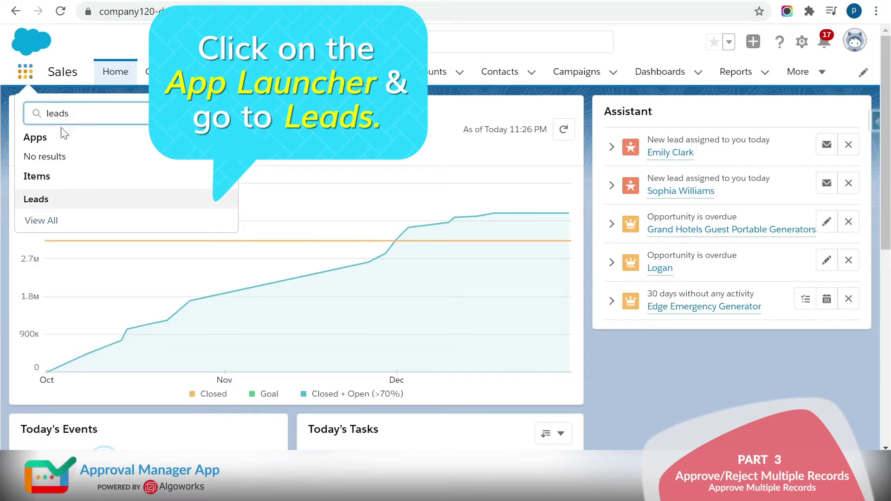
click(41, 198)
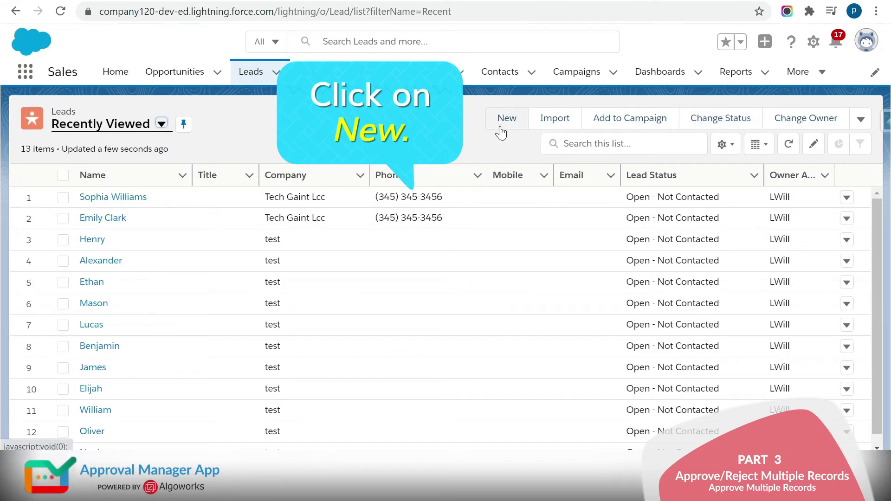
click(500, 125)
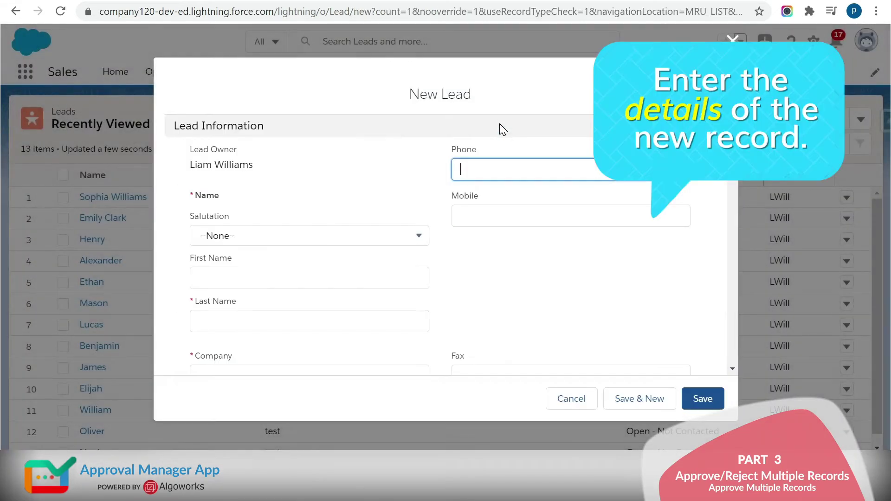
- Enter the lead's last name, phone number and company Gaint Ltd
click(256, 320)
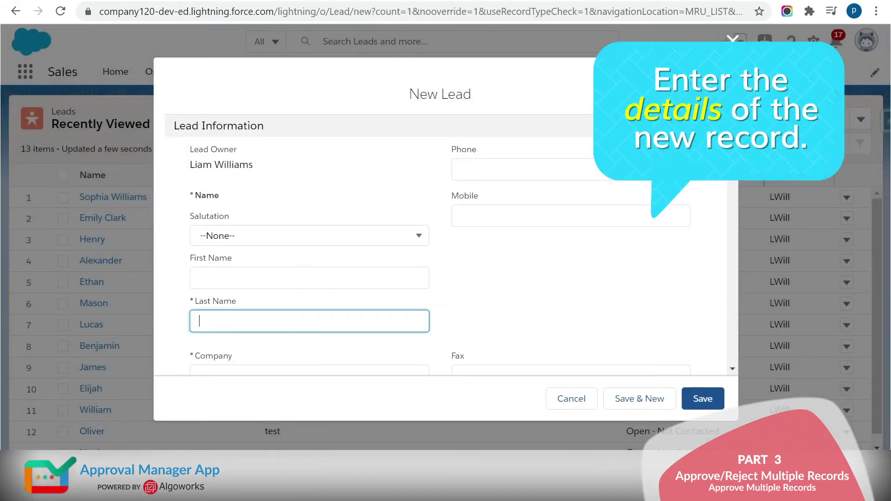
text(Ethane)
click(520, 169)
text(3453)
click(309, 171)
text(Gant)
- Fill in the lead's street, city and state, zip code and country, and save it
click(309, 186)
click(269, 245)
text(Los Angeles)
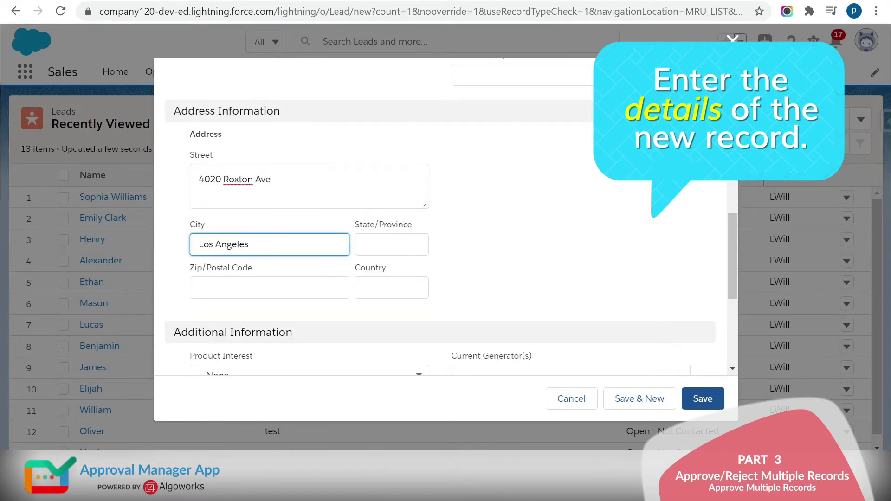
text(California)
click(269, 288)
text(CA90008)
click(391, 287)
text(United States)
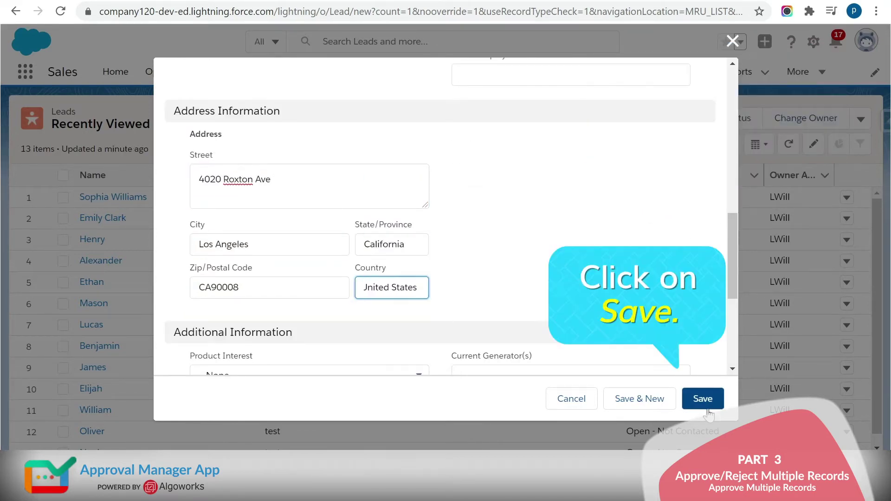
click(706, 406)
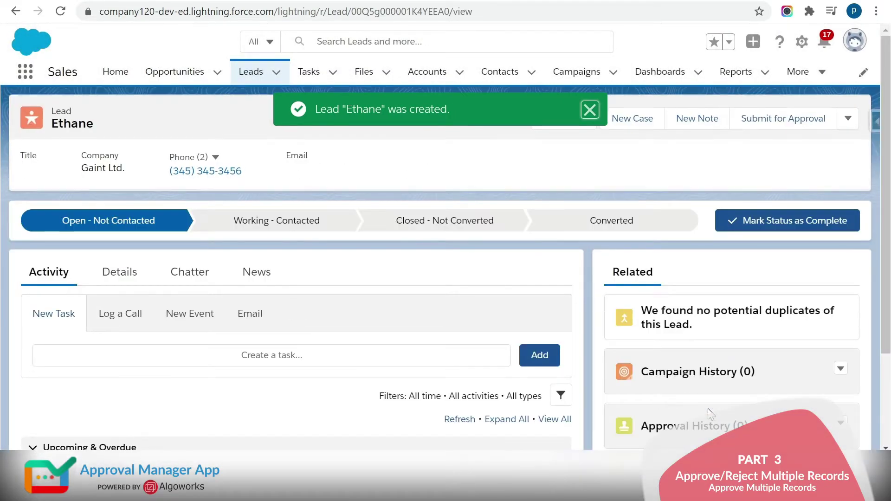
- Submit the saved lead for approval with comment 'submit'
click(590, 112)
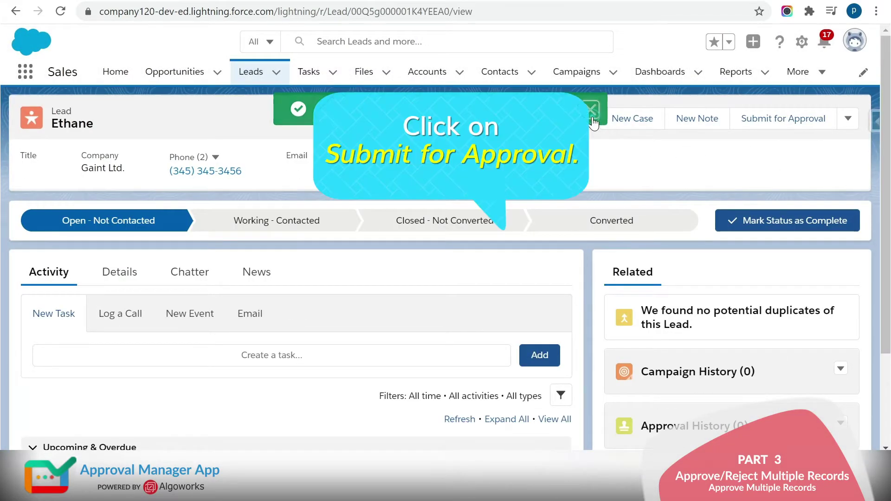
click(751, 125)
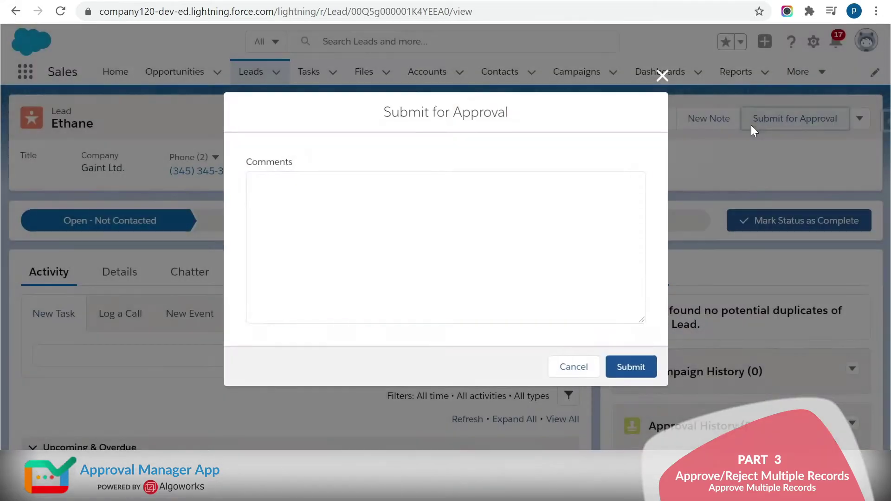
text(submit)
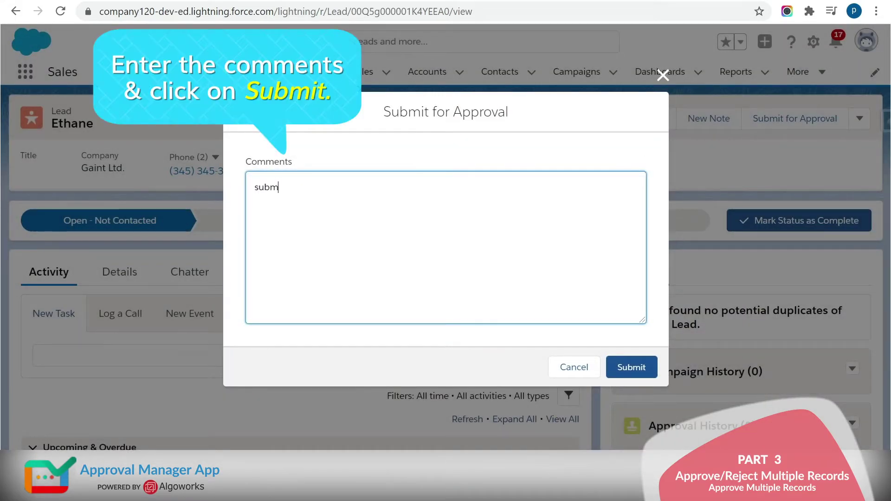
click(633, 372)
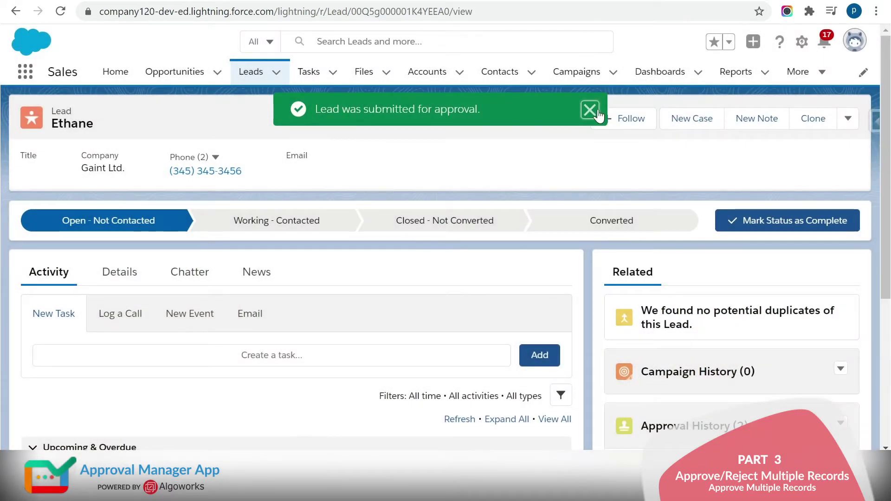
click(590, 110)
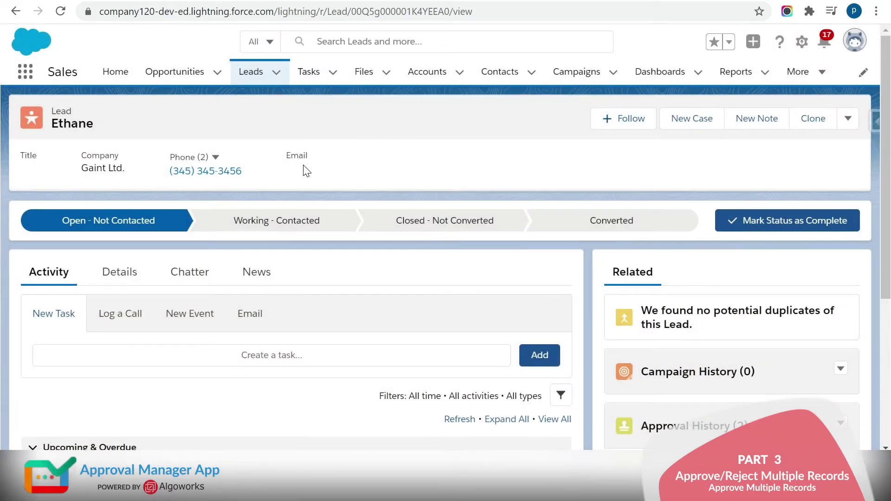
- Clone the lead with a new last name, save it, and submit it for approval
click(815, 121)
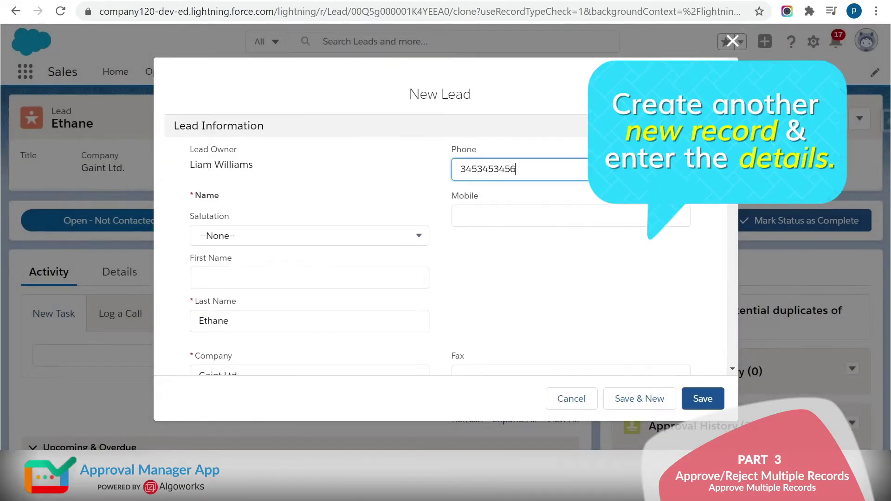
double_click(265, 324)
key(BackSpace)
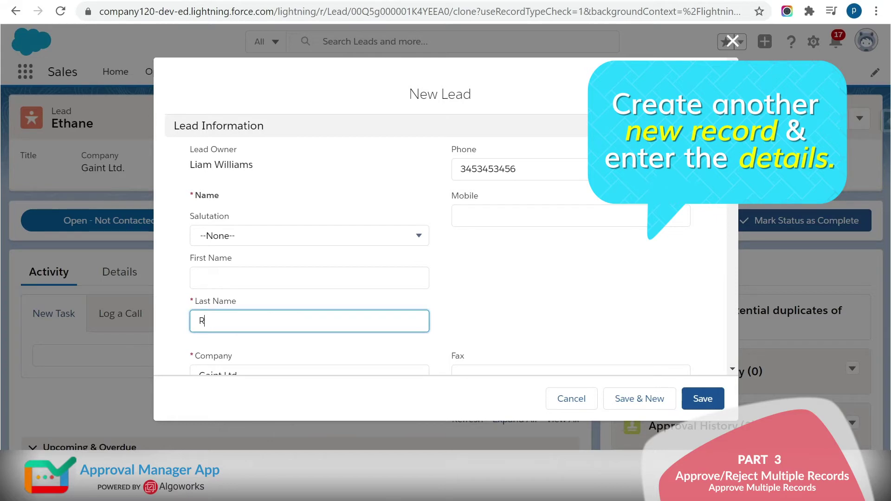
click(701, 397)
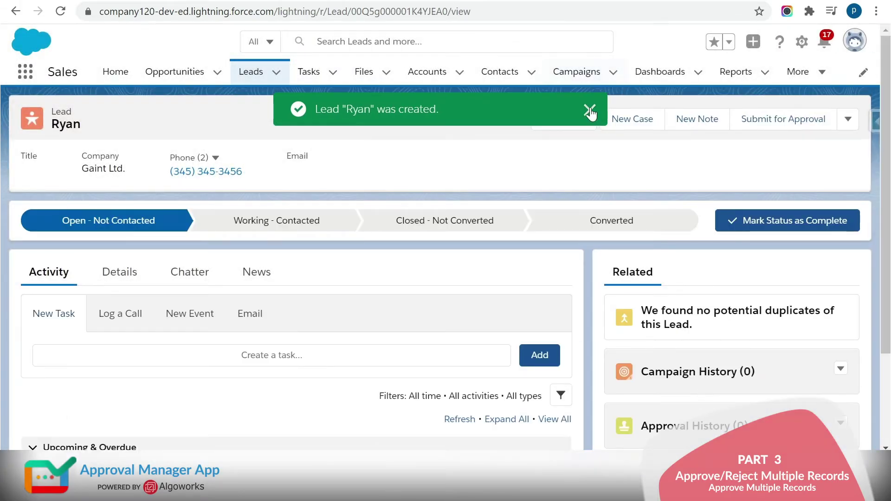
click(738, 125)
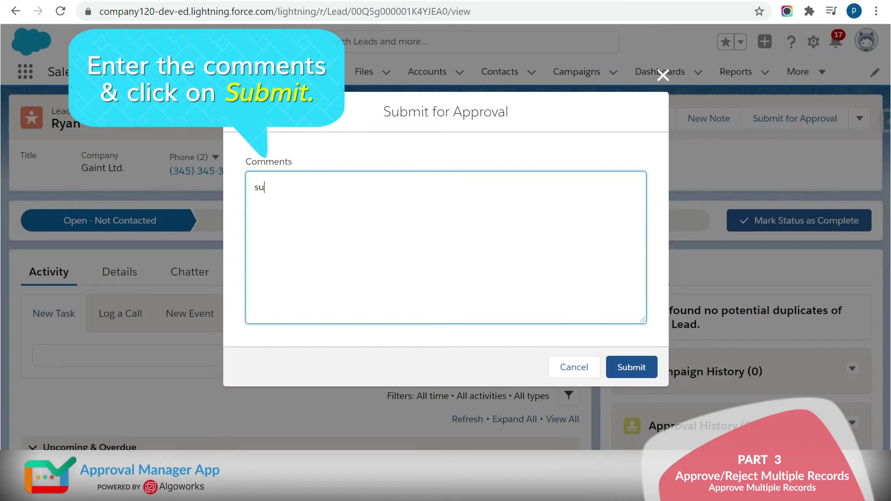
click(644, 372)
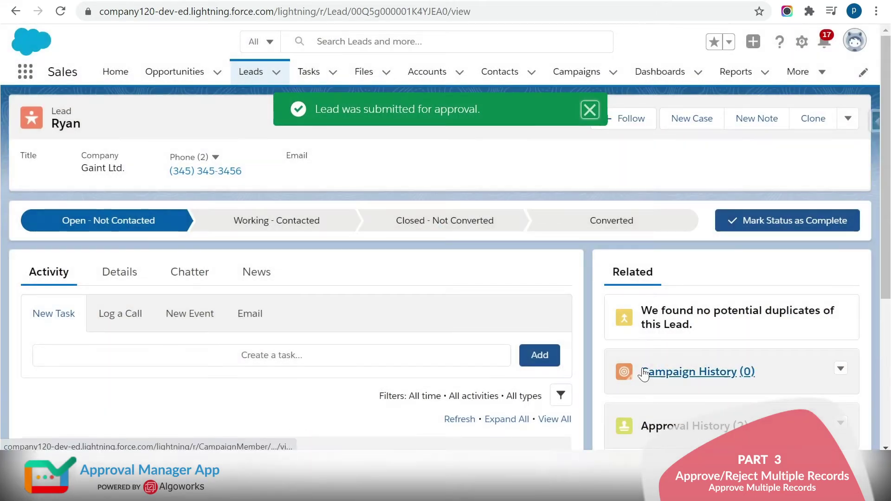
- Create a second clone with a replaced last name, save and submit it for approval
click(813, 126)
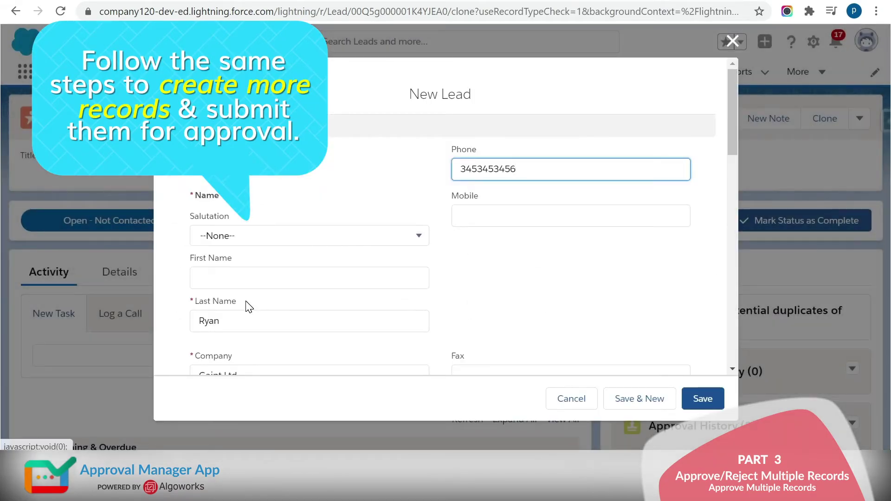
double_click(213, 321)
key(BackSpace)
click(703, 399)
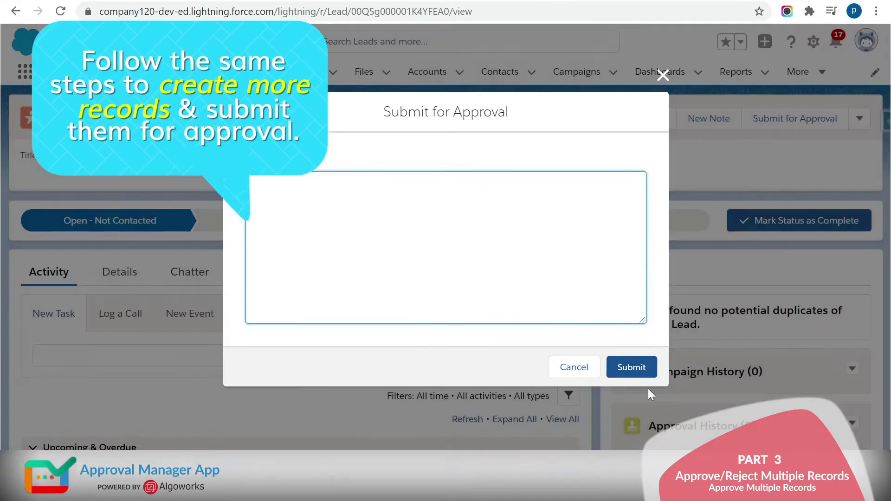
click(631, 367)
- Create a third clone with a new last name and submit it with comment 'submit'
click(813, 119)
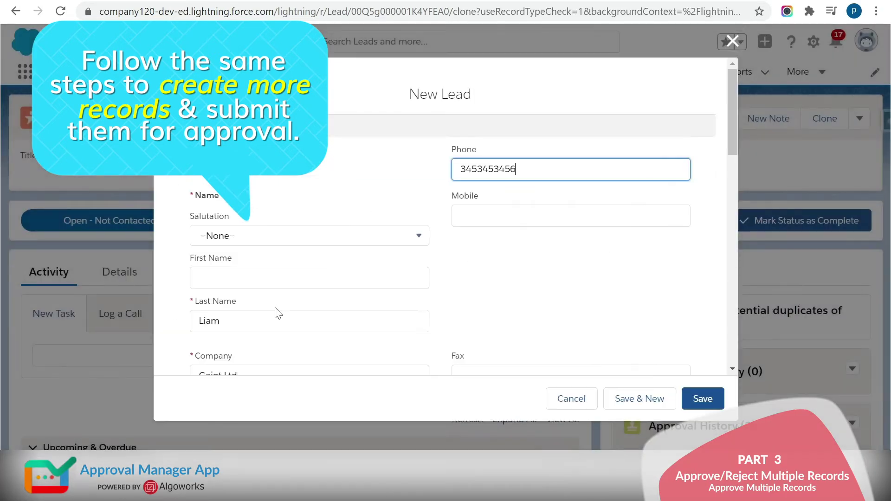
double_click(213, 320)
key(BackSpace)
click(703, 398)
click(795, 119)
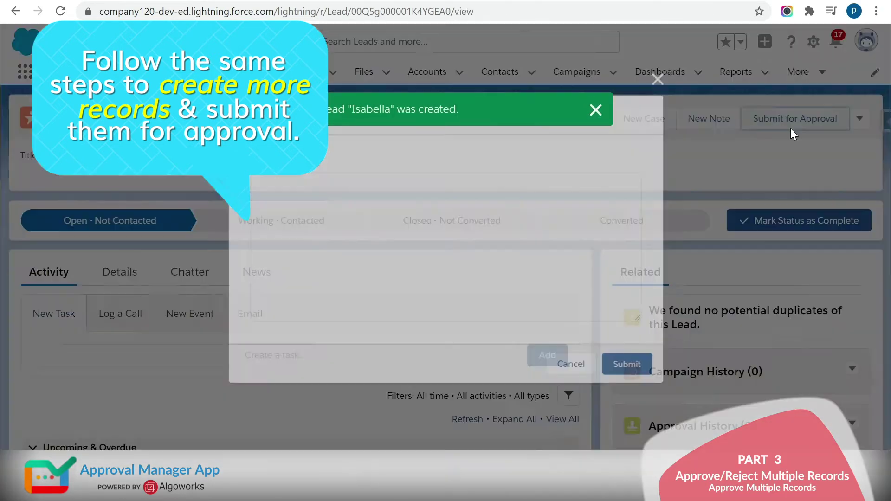
text(submit)
click(632, 367)
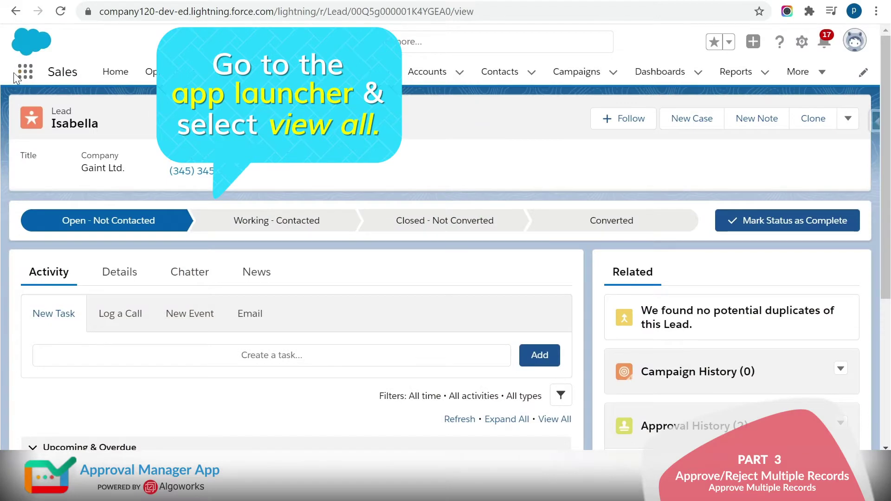
- Open the Approval Manager app from App Launcher's full app list and its Approval Manager tab
click(21, 76)
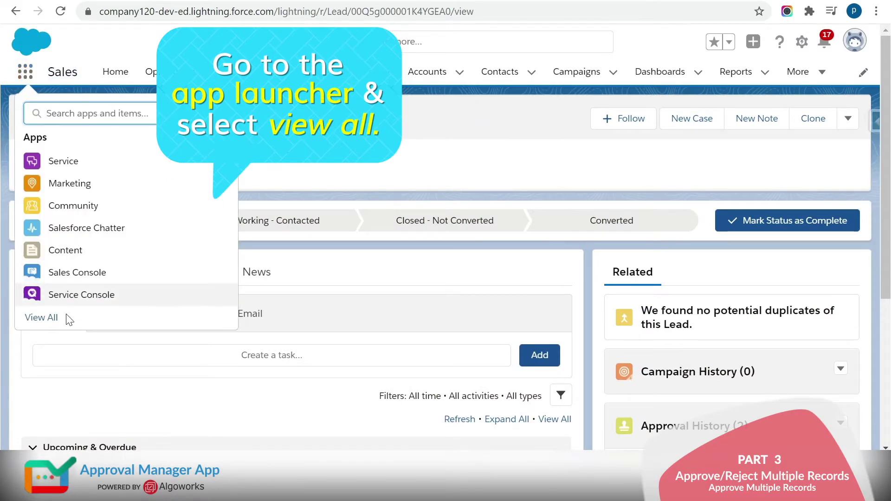
click(41, 318)
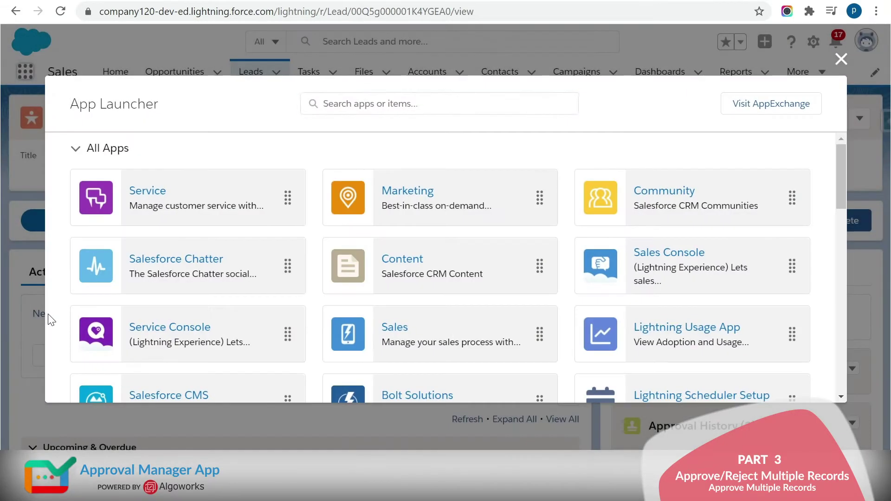
drag(838, 166, 834, 223)
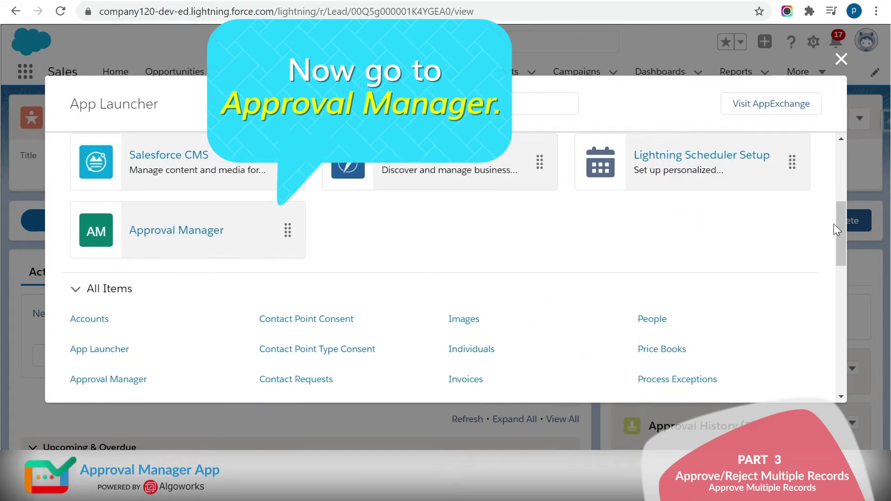
click(174, 236)
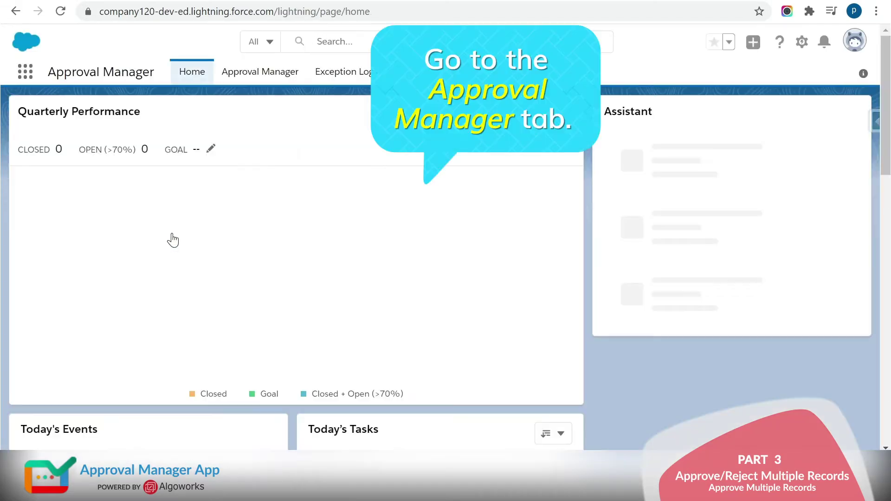
click(264, 72)
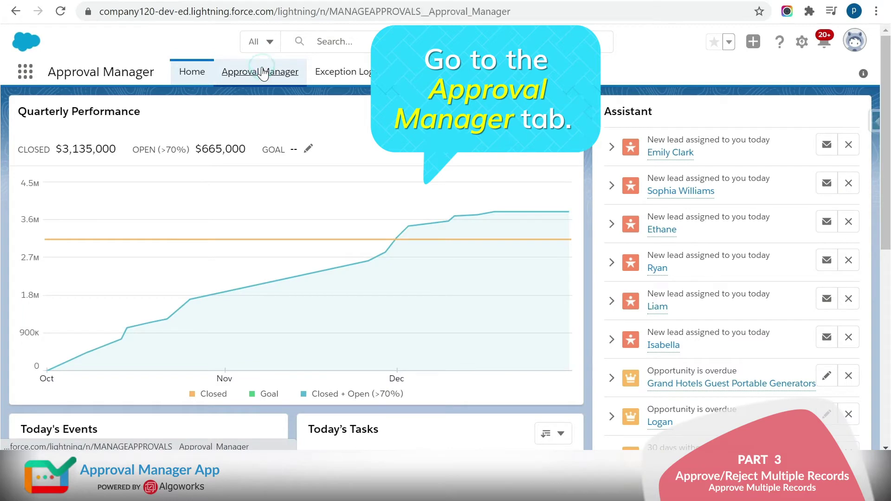
- Restrict the approval list's Object filter to Lead
click(106, 186)
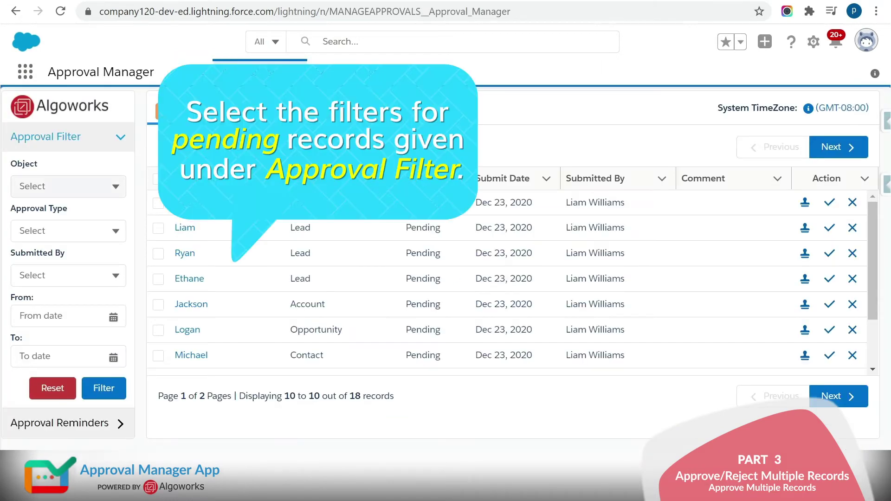
click(58, 241)
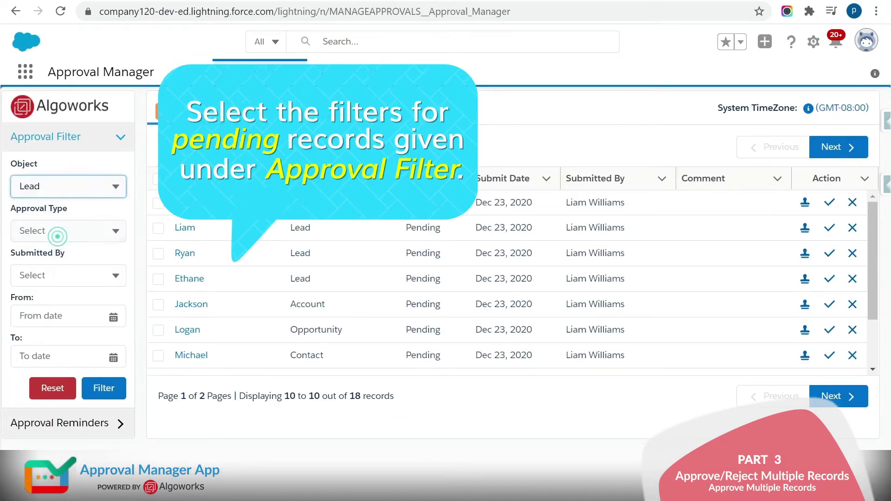
click(72, 232)
- Filter approvals to Pending requests from the one submitter, dated Dec 23, 2020 to Dec 23, 2020
click(53, 288)
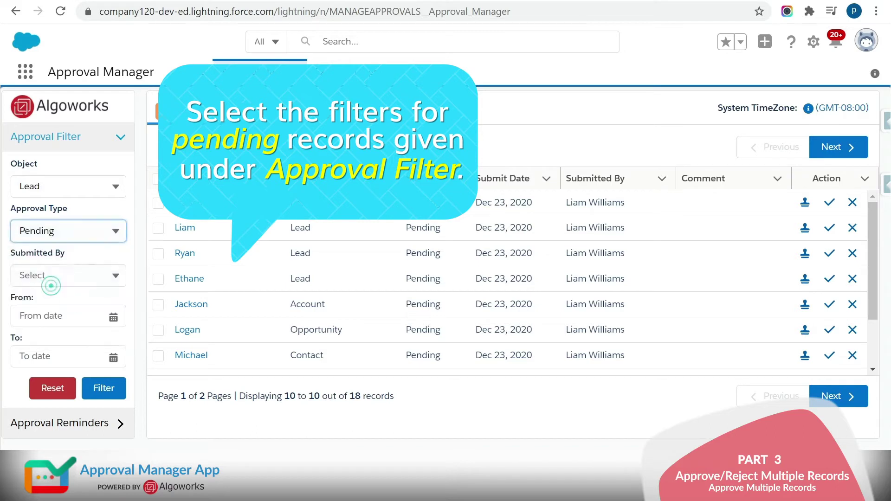
click(72, 276)
click(59, 330)
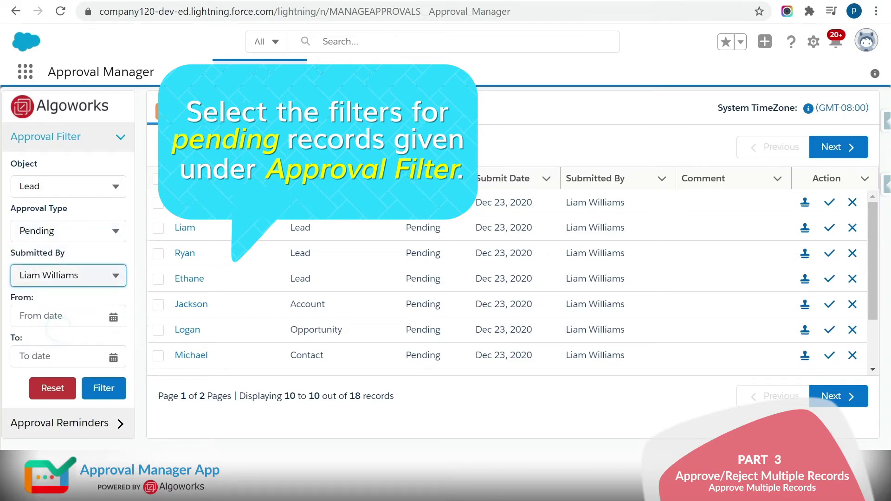
click(97, 315)
click(107, 299)
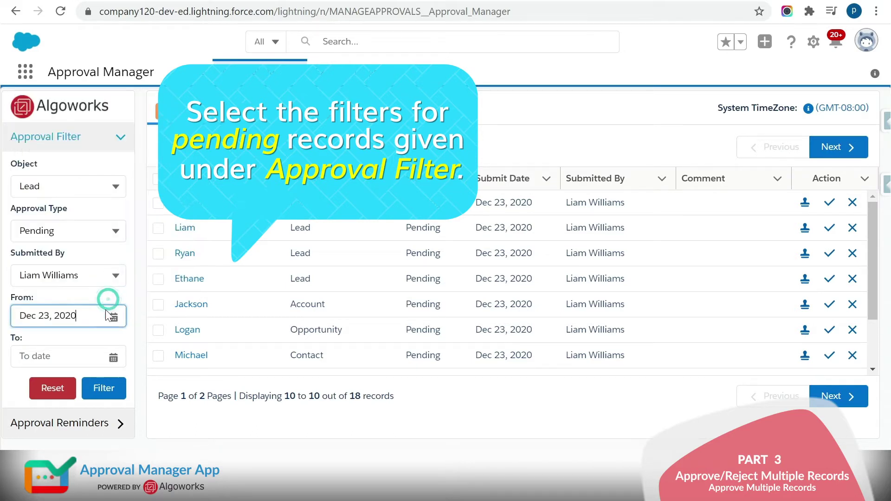
click(80, 345)
click(104, 333)
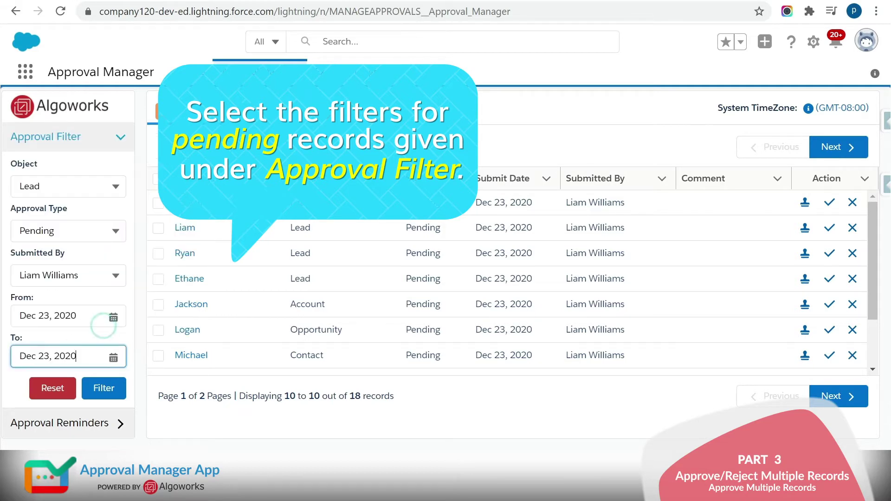
click(104, 386)
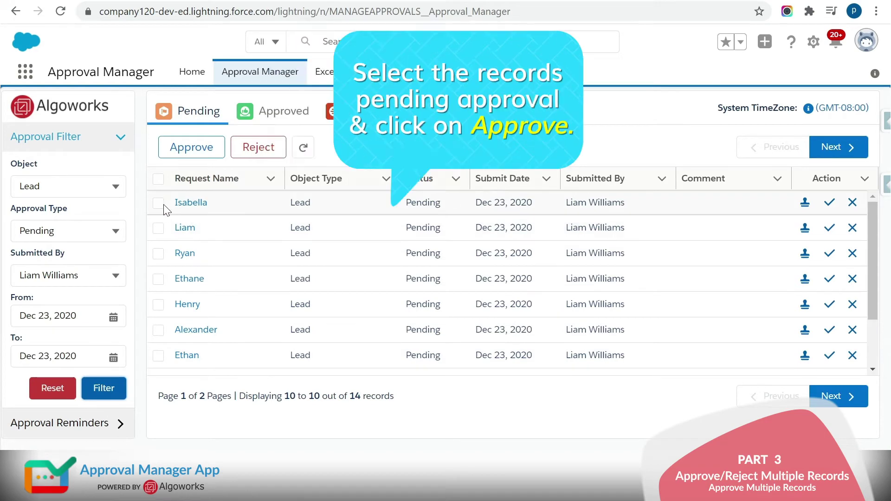
- Approve the top two pending Lead requests with the comment 'Multiple Approve', then view the Approved tab
click(158, 205)
click(158, 227)
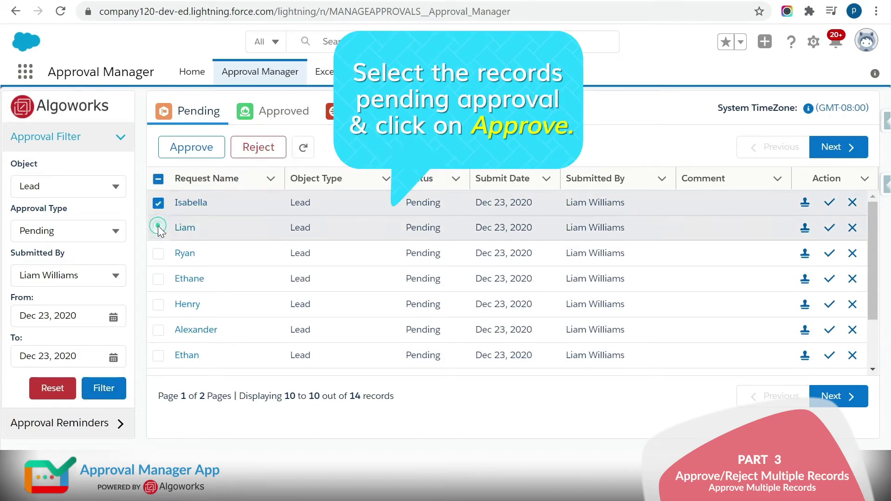
click(210, 145)
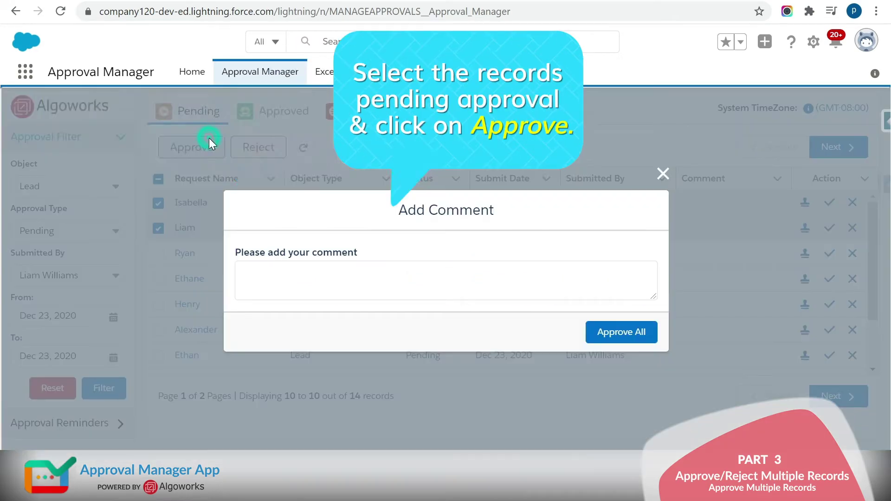
click(445, 281)
text(Muk)
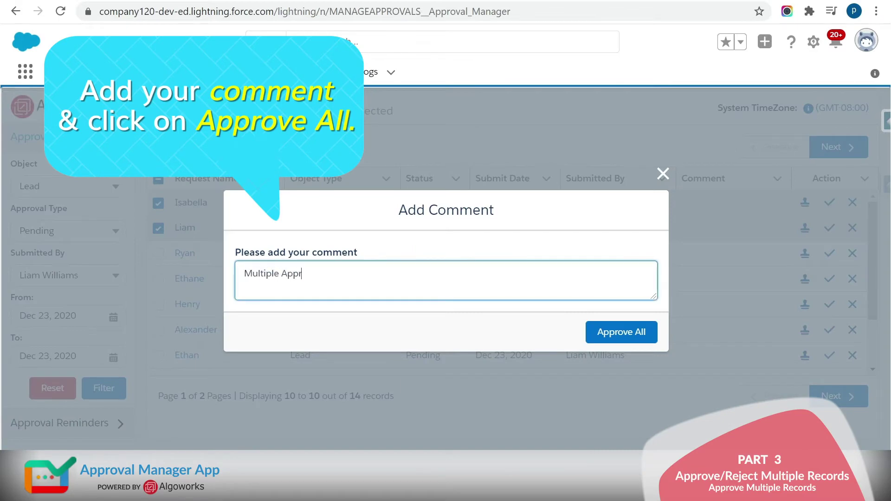
click(640, 342)
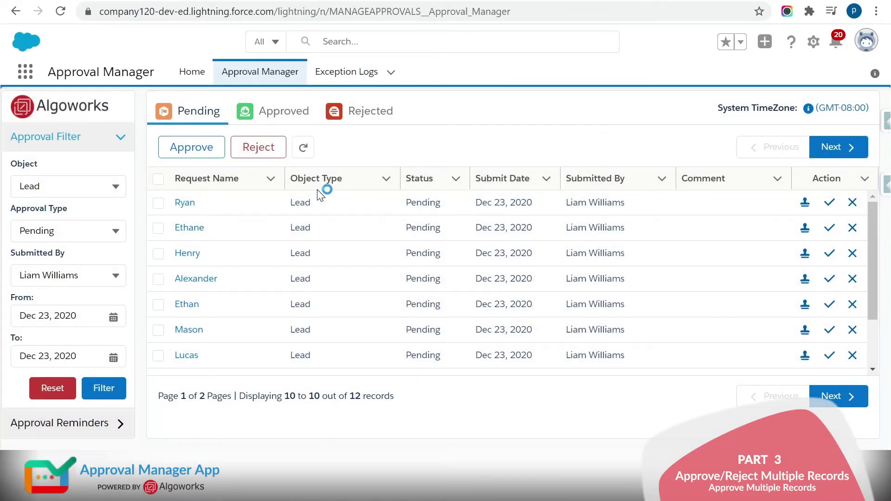
click(266, 113)
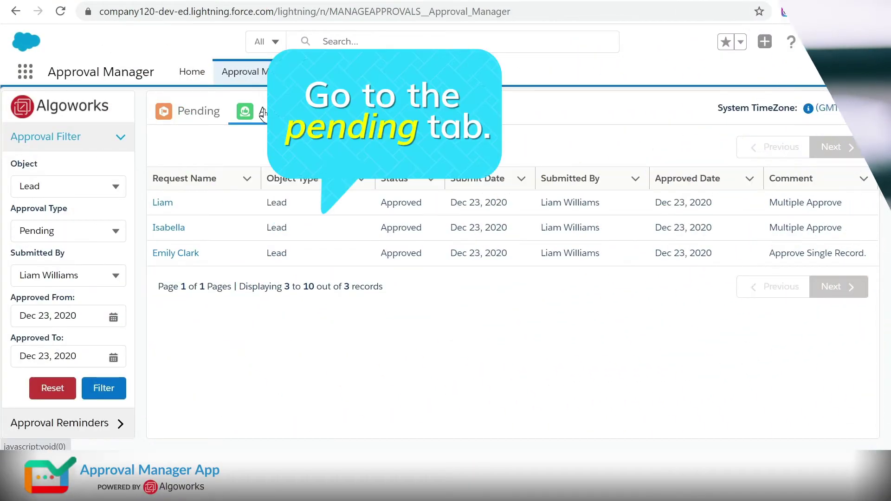
- Reject the top two pending Lead requests with the comment 'Multiple Reject.', then view the Rejected tab
click(204, 114)
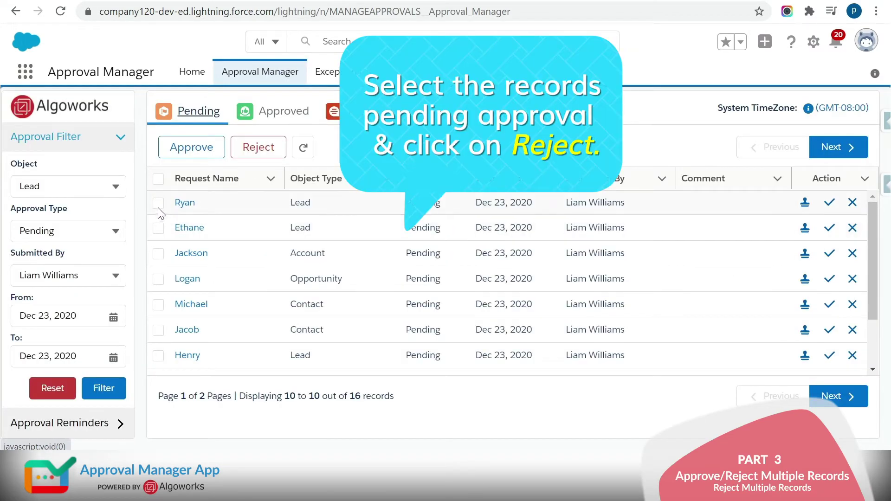
click(158, 205)
click(159, 228)
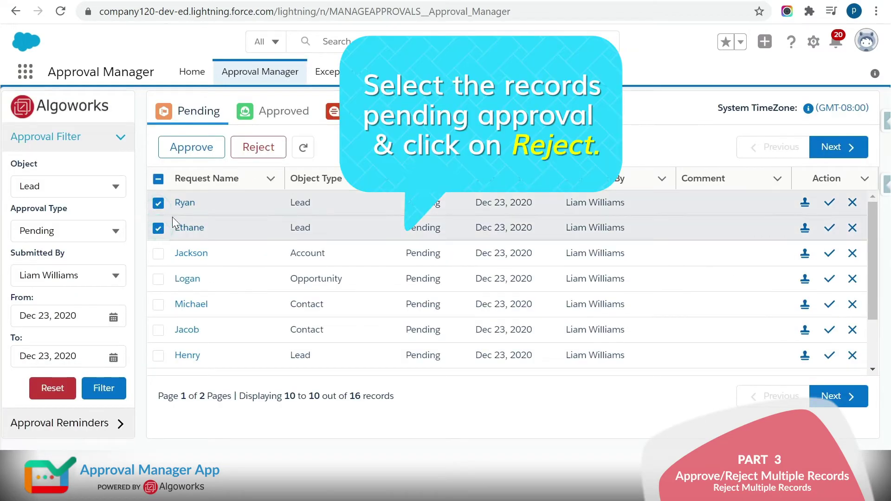
click(260, 148)
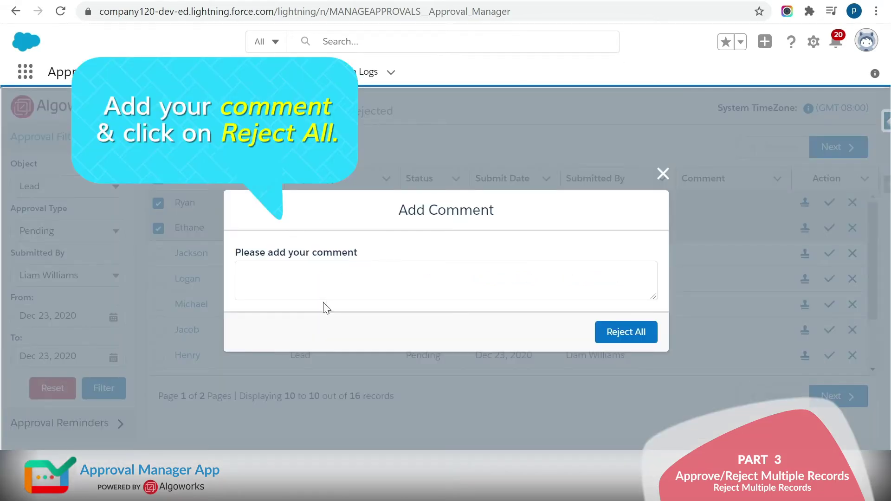
click(311, 287)
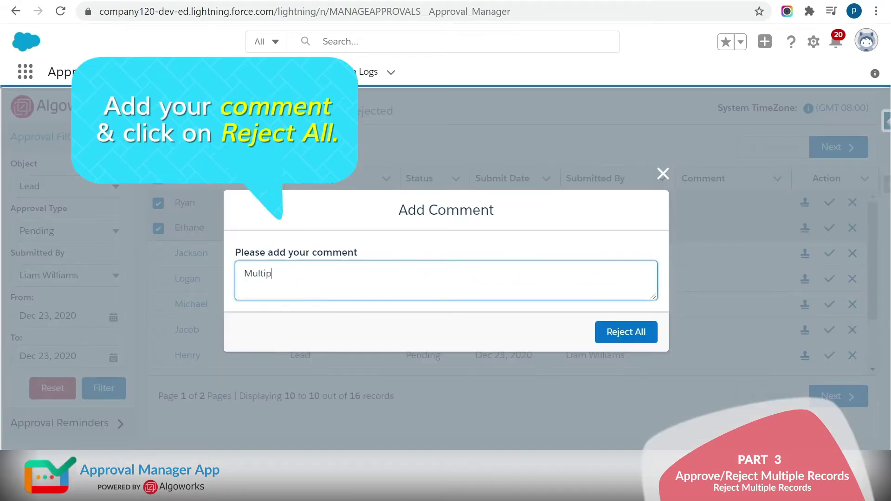
click(627, 331)
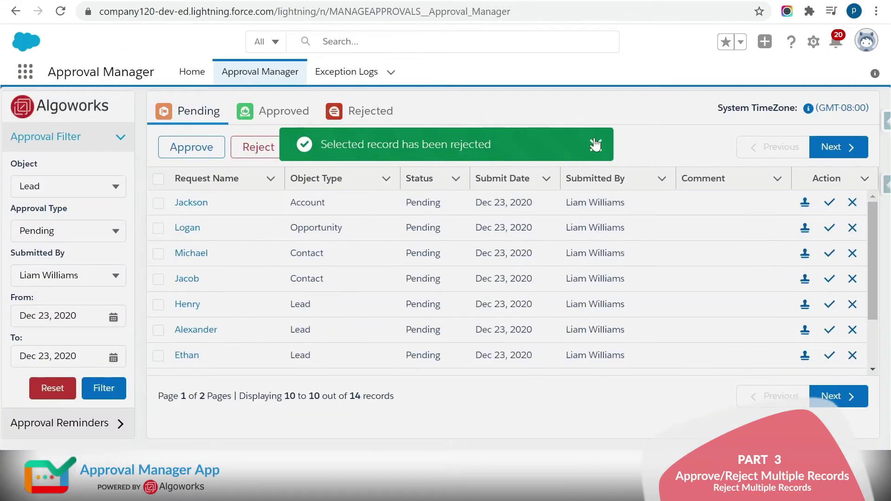
click(595, 137)
click(394, 112)
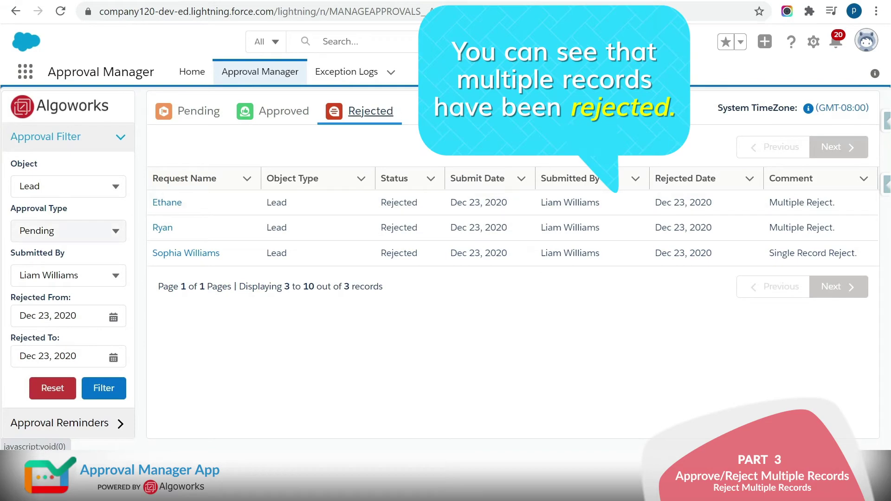
- Filter the list to the Approved approval type
click(88, 231)
click(84, 310)
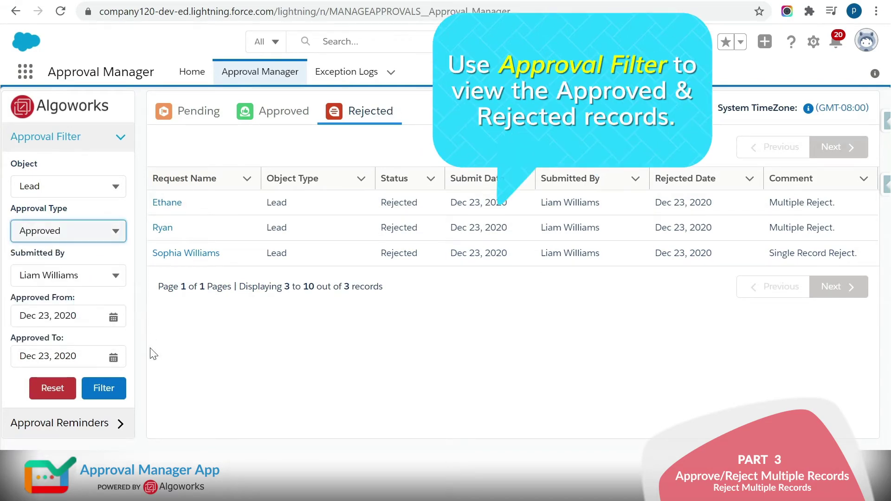
click(107, 390)
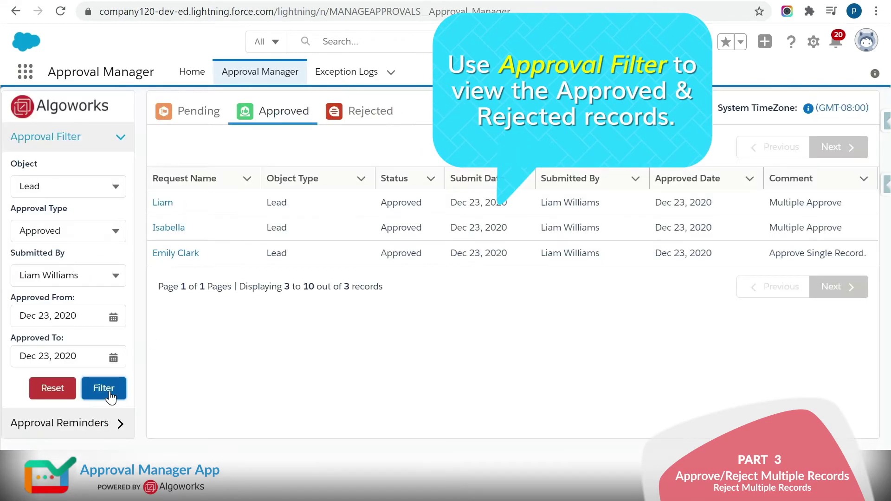
- Switch the approval type filter to Rejected and reapply it
click(93, 230)
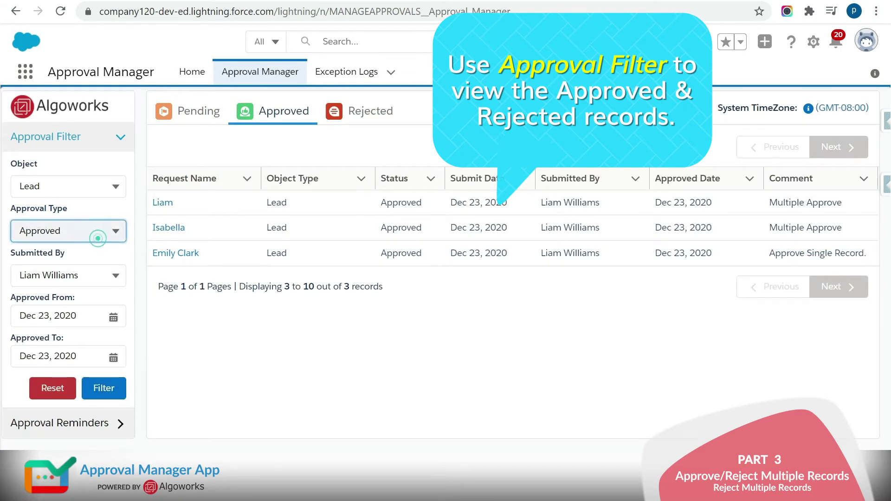
click(102, 334)
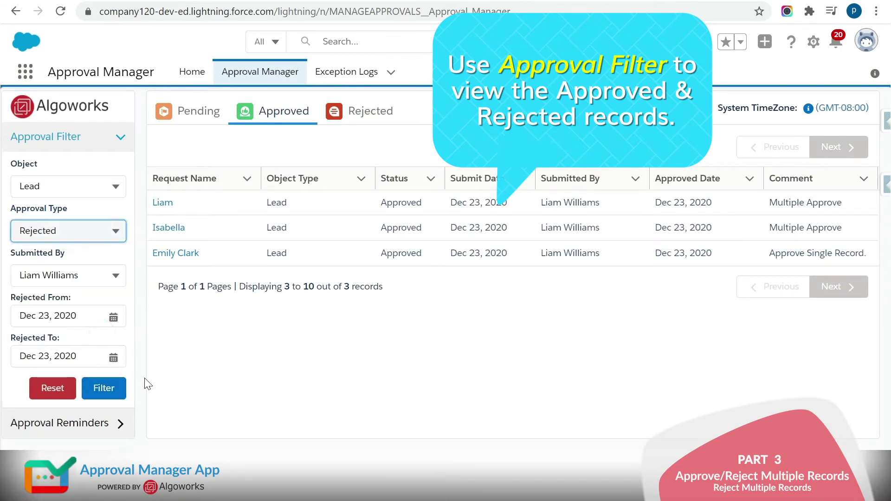
click(120, 392)
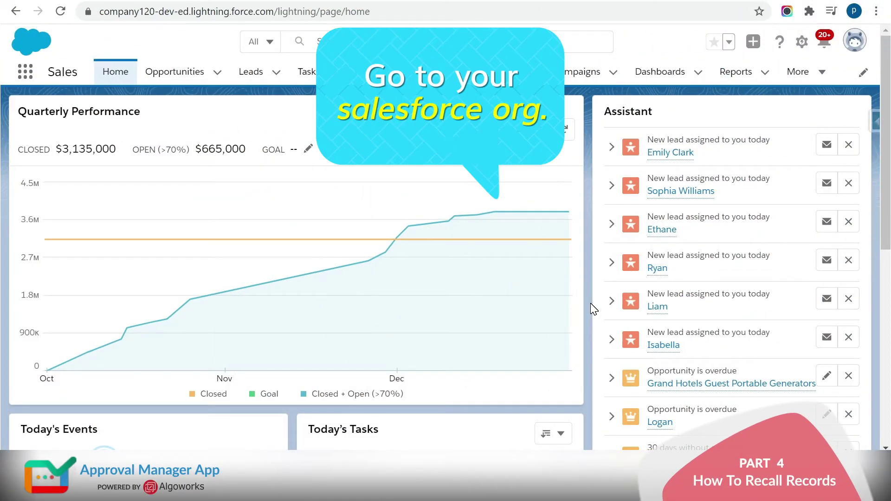
- Open the Leads list by searching 'lead' in the App Launcher
click(27, 78)
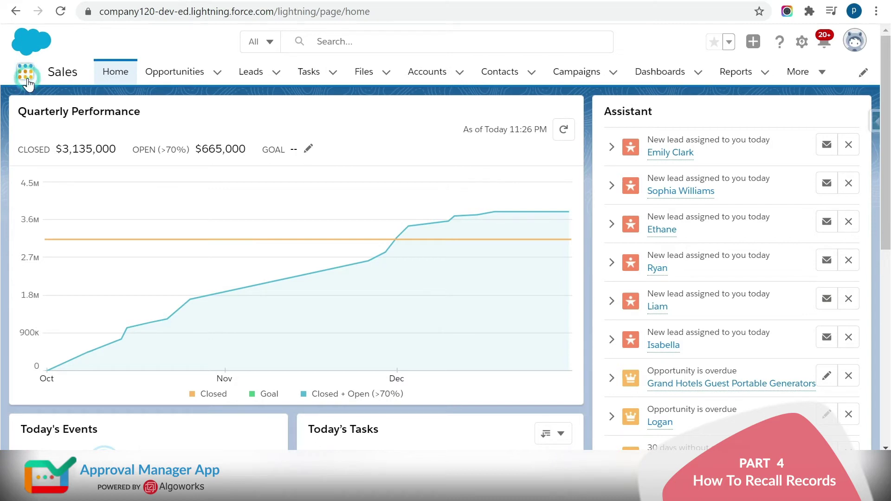
text(leads)
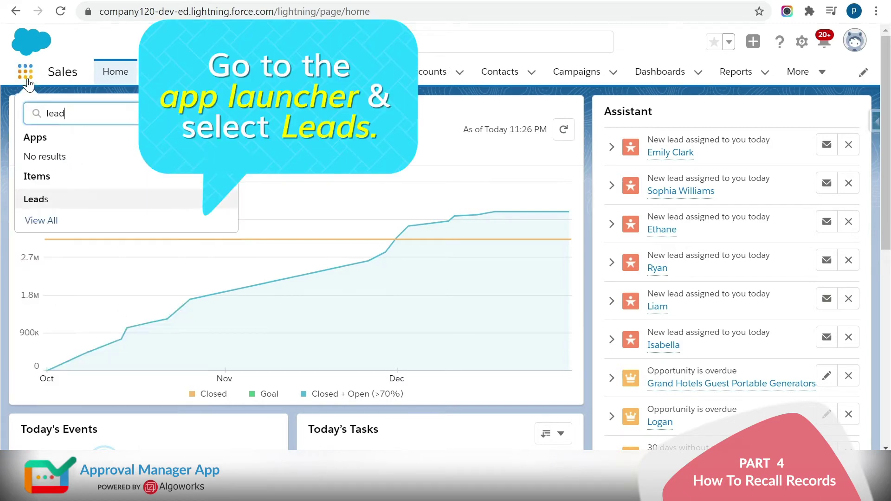
click(38, 200)
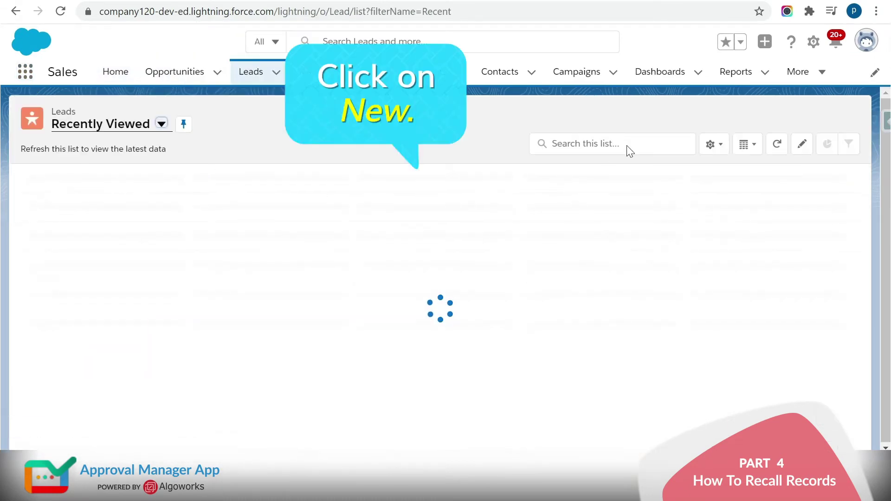
- Start a new lead with its last name, phone number and company Real Tech
click(507, 121)
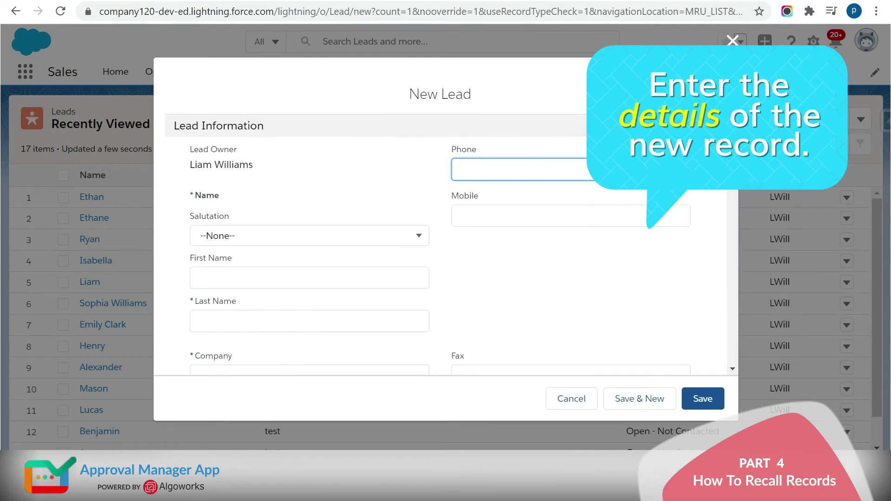
click(308, 318)
text(Jacob)
click(517, 111)
click(308, 189)
text(Real Tech)
- Fill in the lead's street, city, state, postal code and country, then save it
click(309, 145)
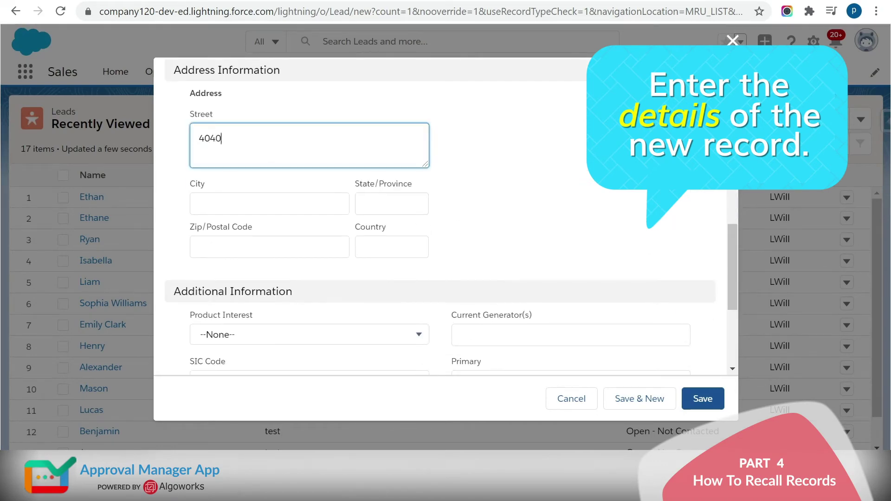
click(269, 203)
text(Los Angeles	California)
click(267, 246)
text(CA90008)
click(391, 246)
text(United States)
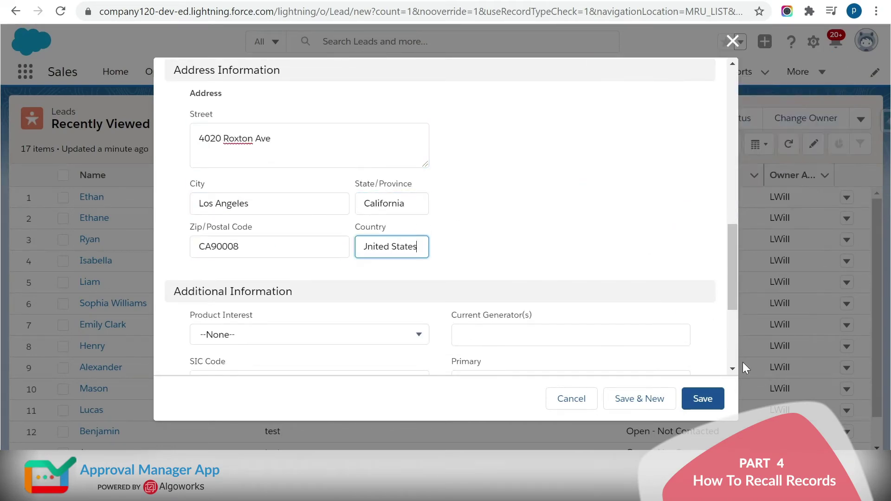
click(708, 400)
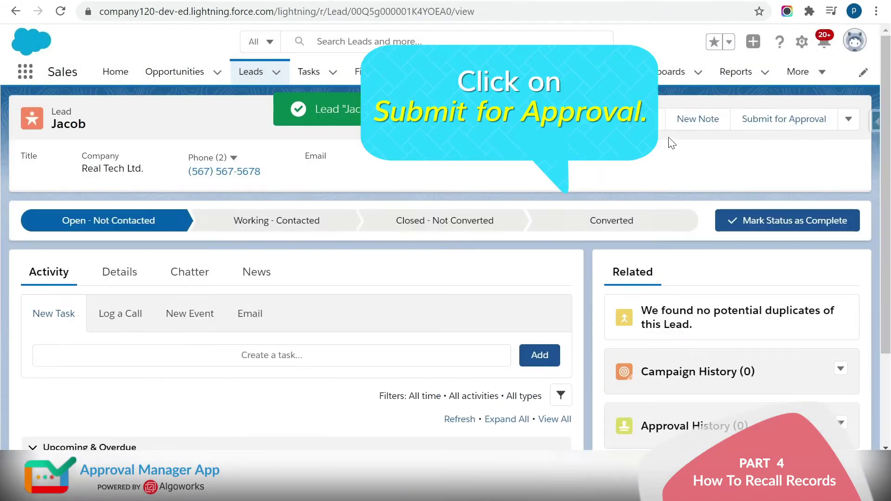
- Submit the Real Tech lead for approval with the comment 'submit.' and view its Approval History
click(767, 121)
click(509, 196)
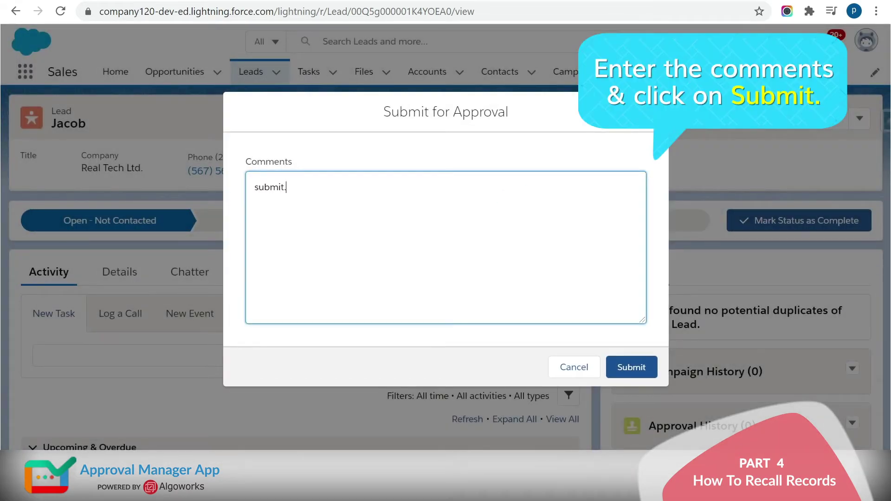
click(655, 371)
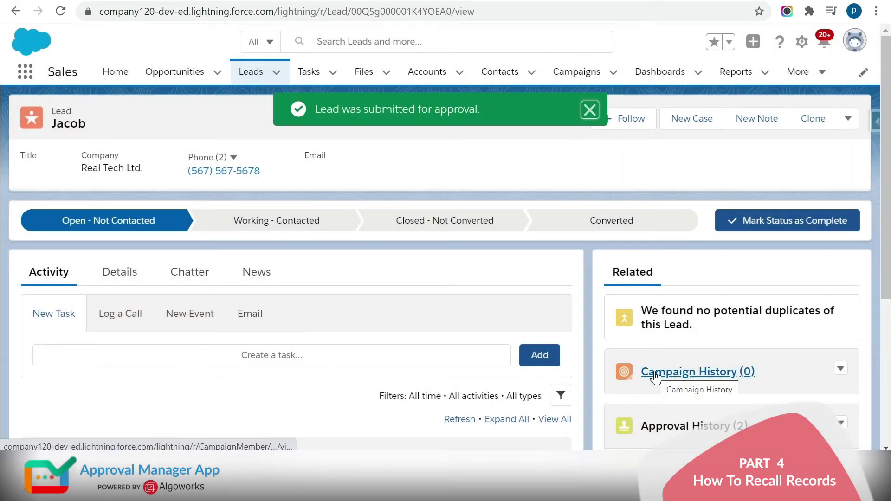
click(589, 110)
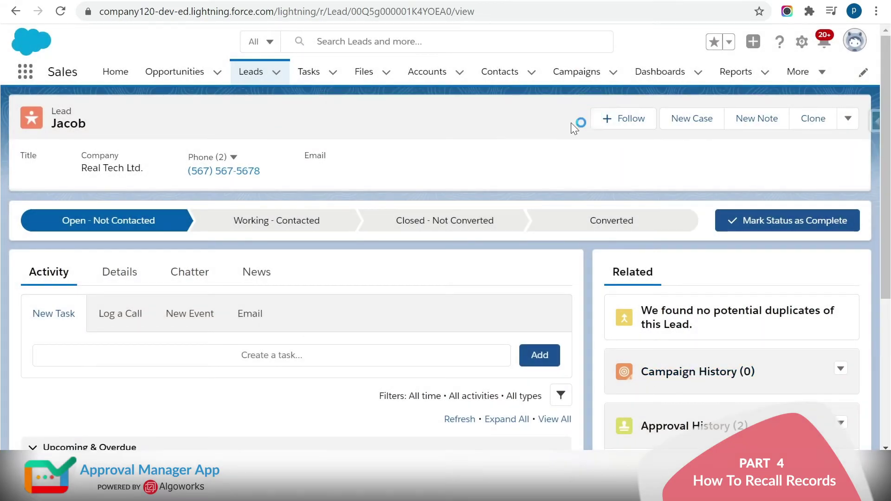
drag(888, 155, 886, 327)
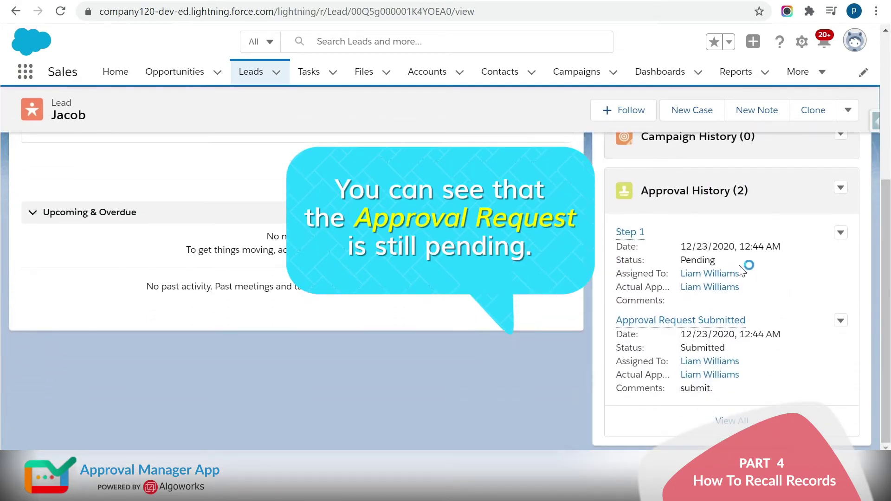
drag(728, 260, 679, 264)
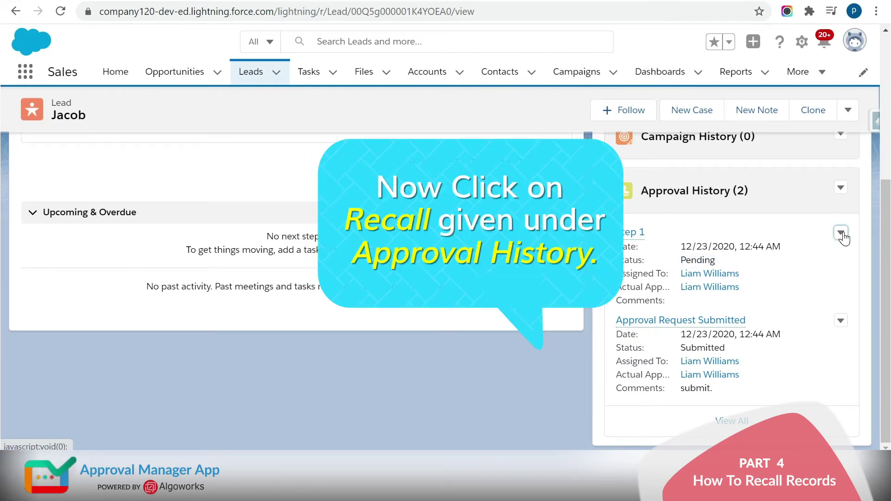
- Recall the lead's pending approval request with the comment 'Recall Record.' and dismiss the confirmation
click(841, 233)
click(841, 188)
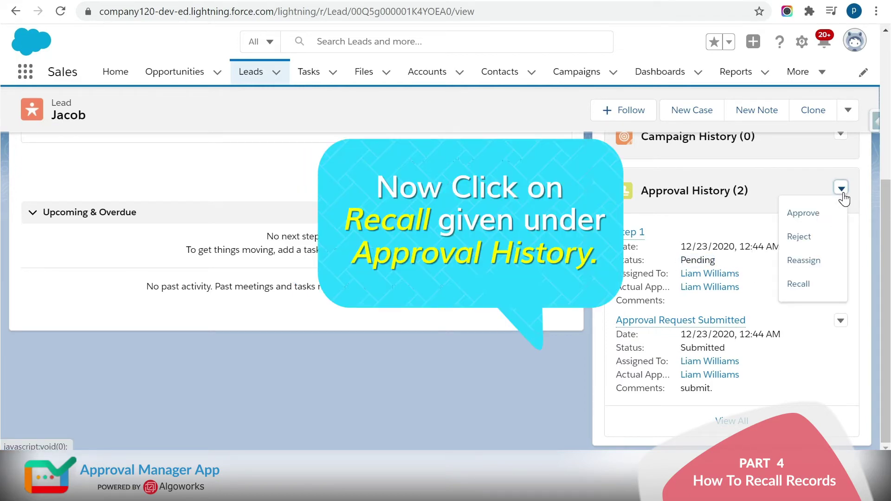
click(803, 285)
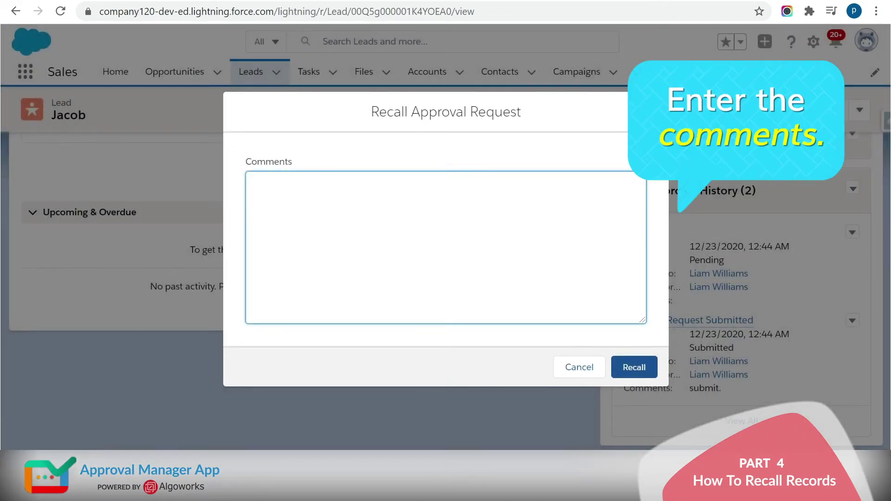
text(Recall Record.)
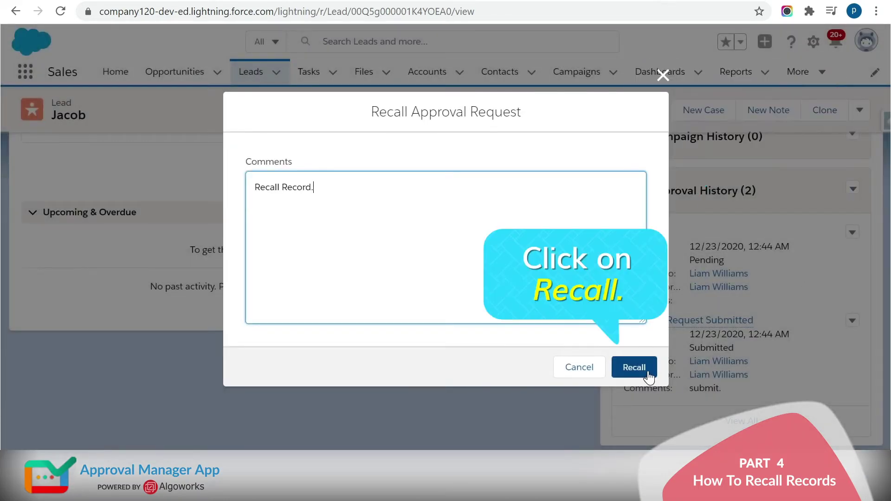
click(647, 371)
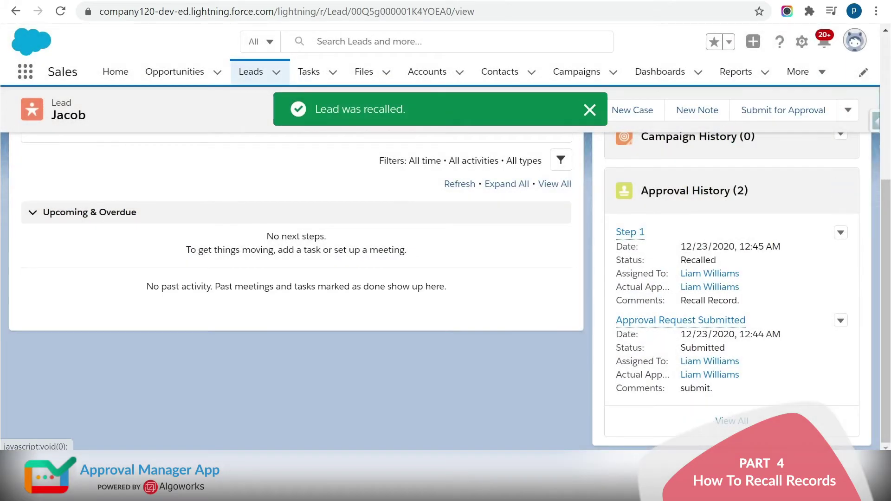
click(590, 111)
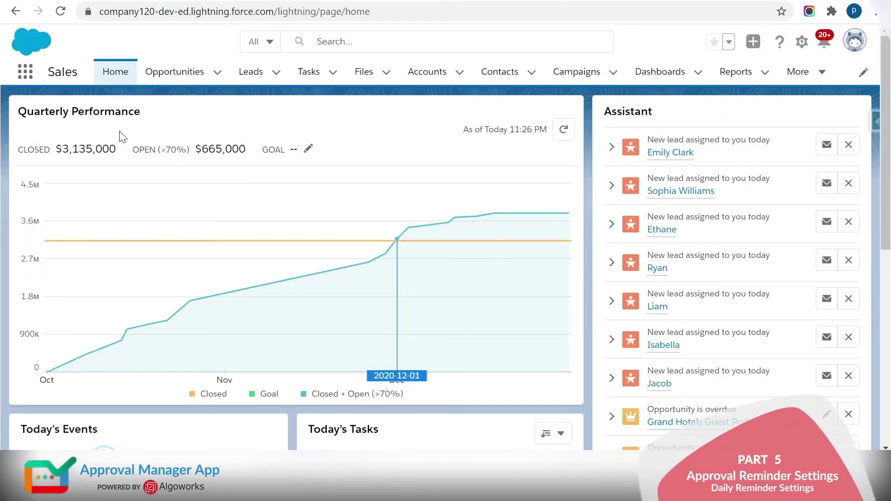
- Open the Approval Manager app's approvals page from the App Launcher's full app list
click(26, 74)
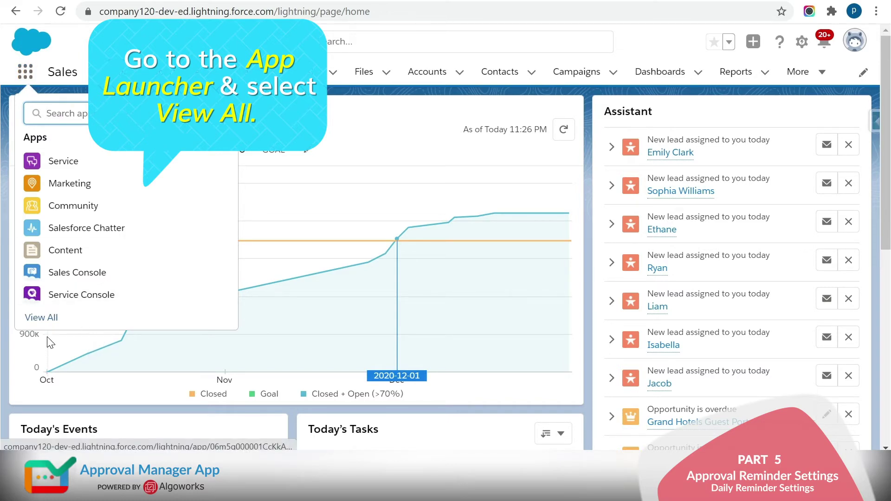
click(38, 320)
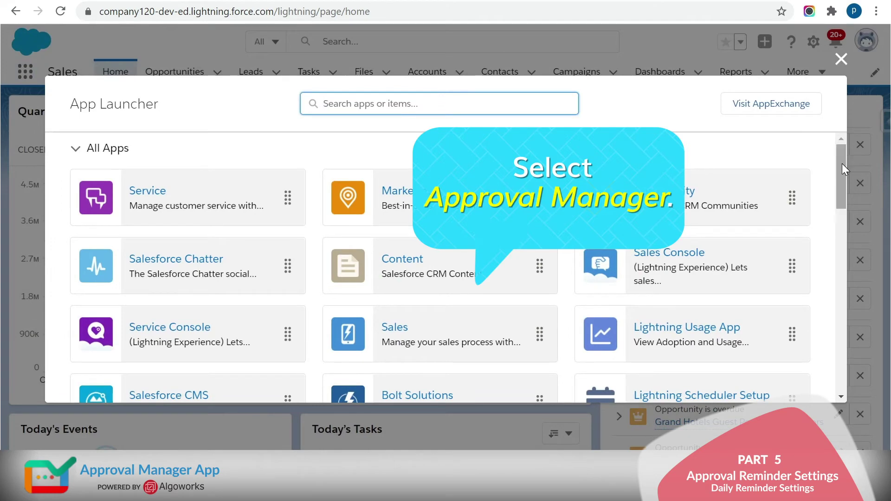
drag(842, 167, 838, 233)
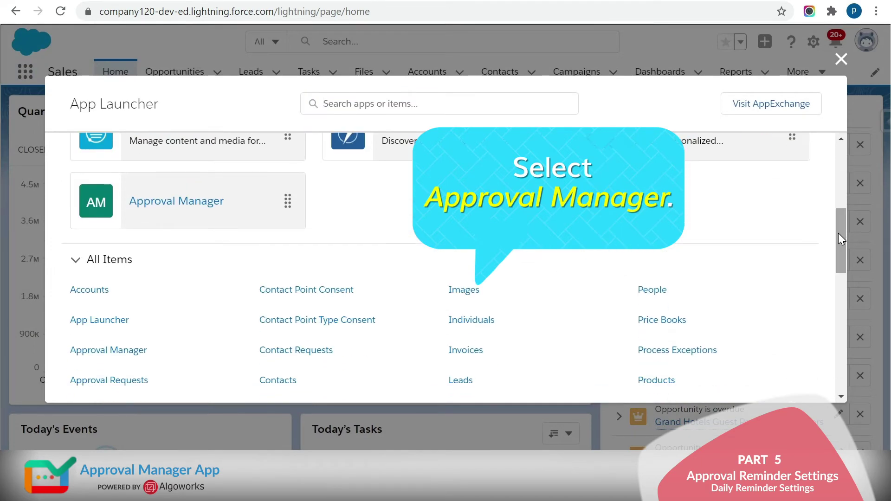
click(201, 205)
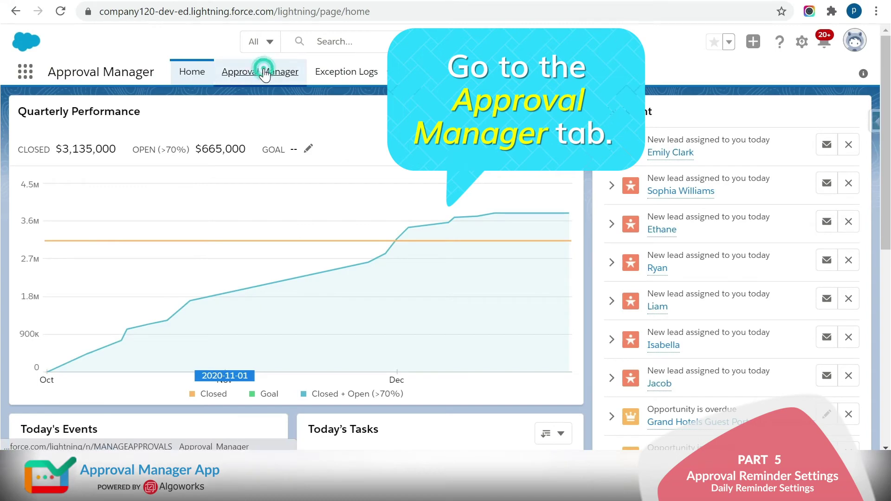
click(263, 72)
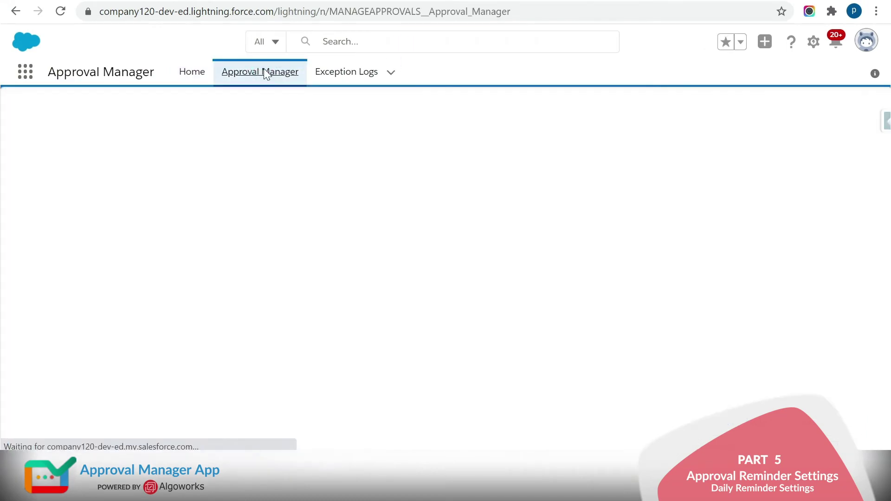
- Expand the Approval Reminders section showing the Frequency and Day settings
mouse_move(823, 110)
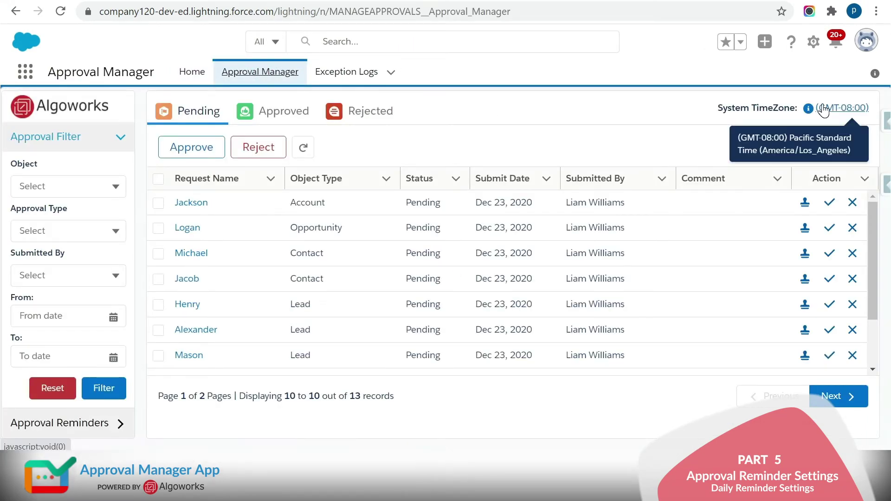
scroll(473, 266, down, 2)
click(110, 423)
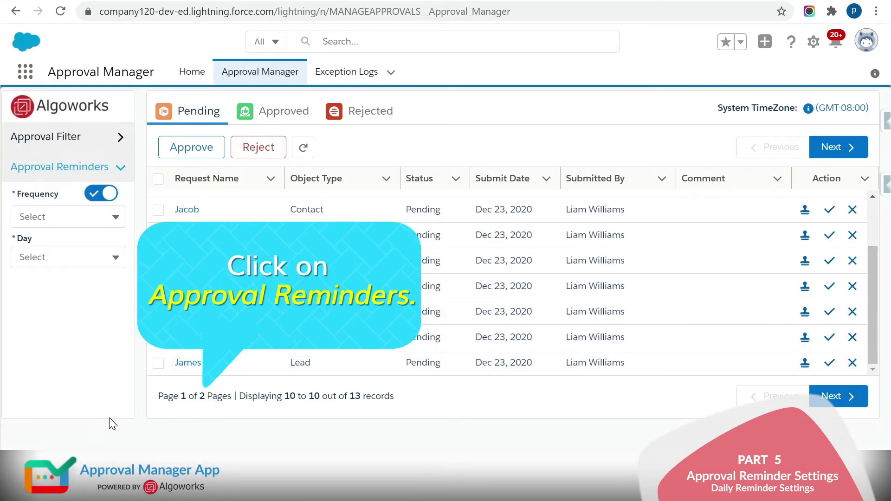
mouse_move(824, 114)
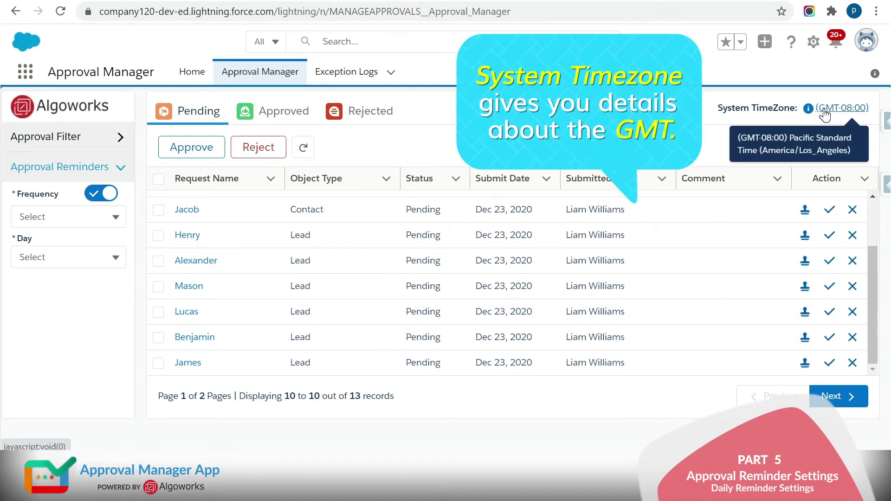
click(813, 46)
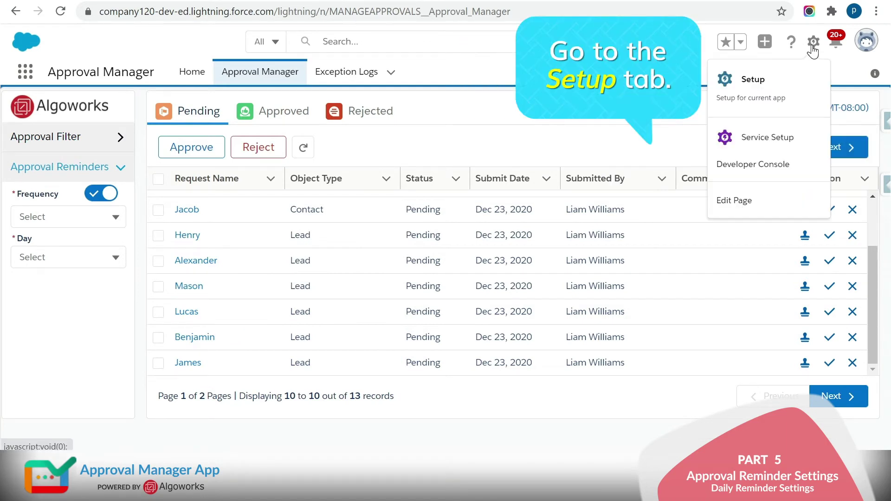
- Go to Setup and open Company Information via a Quick Find search for 'company in'
click(764, 86)
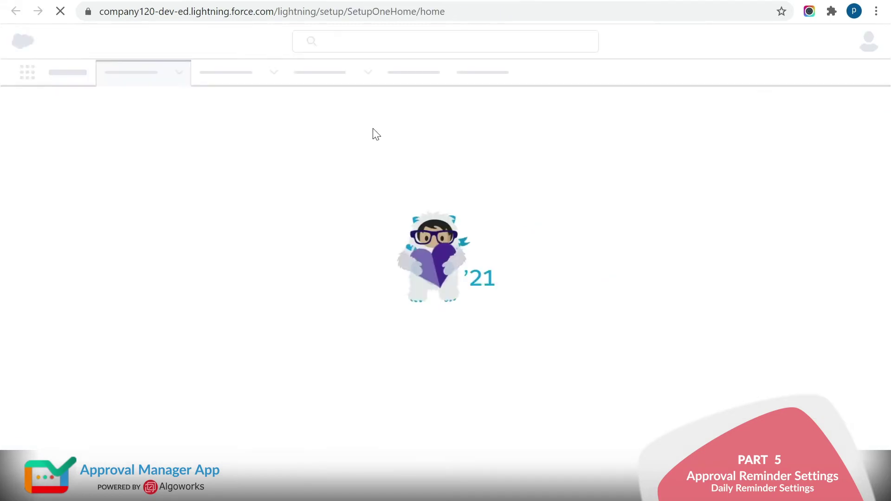
text(company)
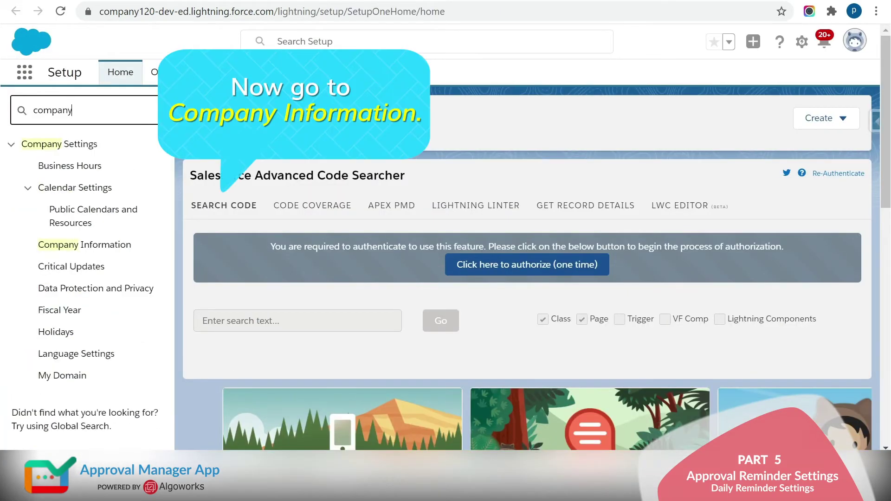
text( information)
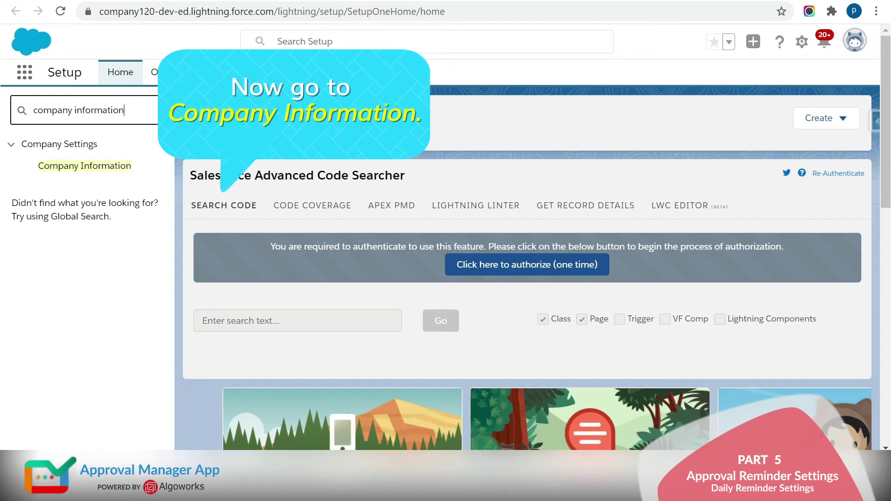
click(112, 166)
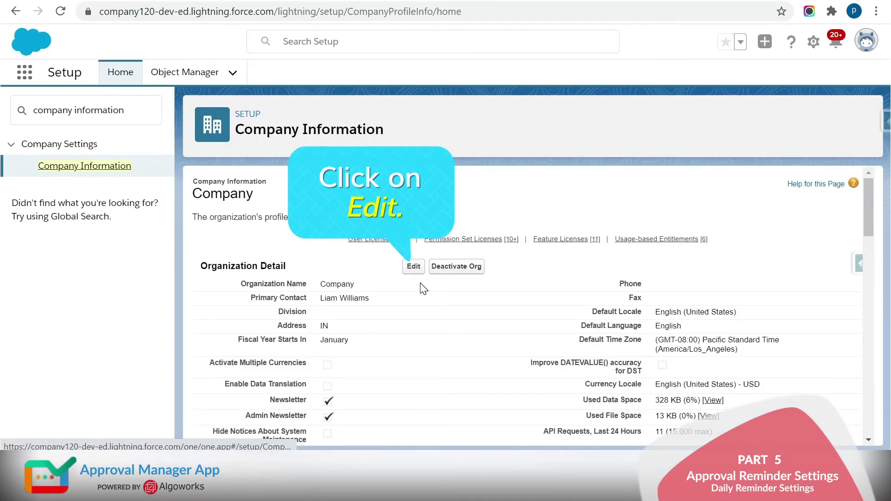
- Set the organization's Default Time Zone to (GMT+05:30) India Standard Time (Asia/Kolkata) and save
click(412, 268)
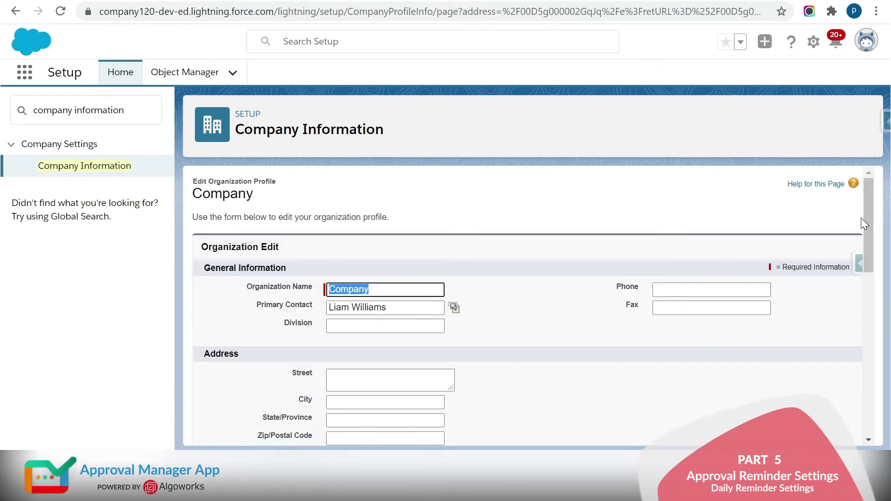
drag(866, 216, 862, 314)
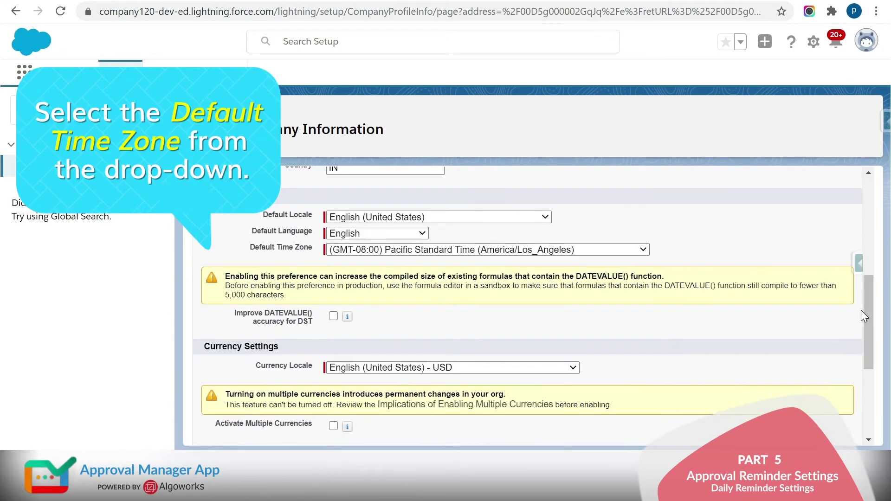
click(642, 250)
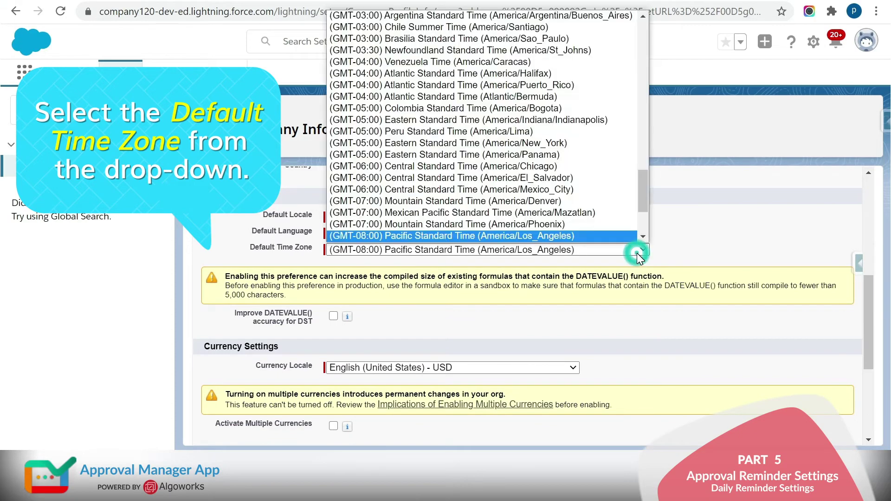
scroll(644, 197, down, 2)
drag(644, 197, 636, 84)
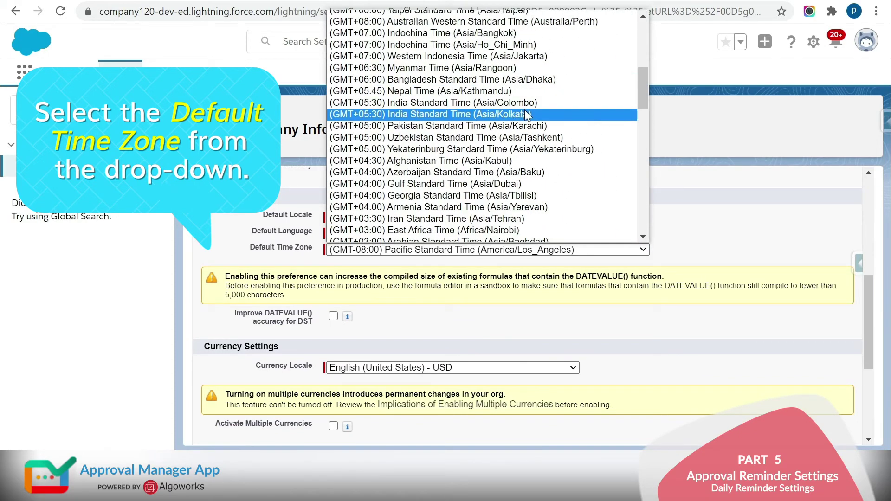
click(520, 115)
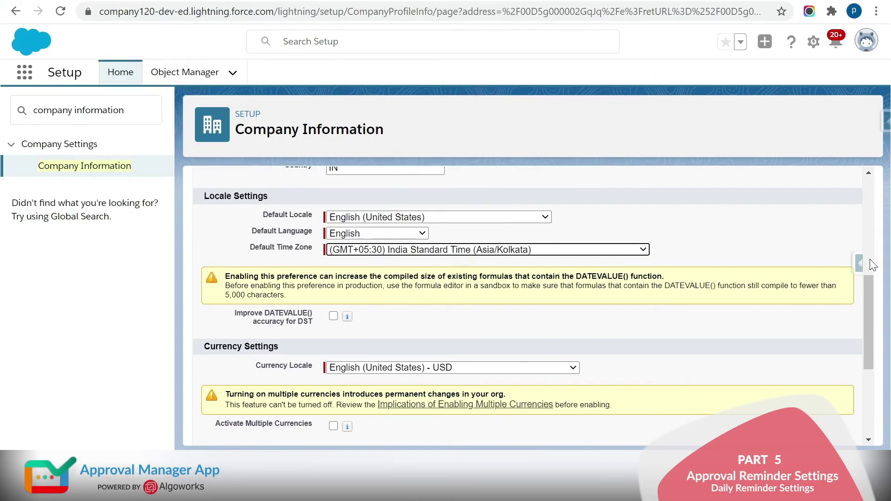
drag(871, 297, 846, 371)
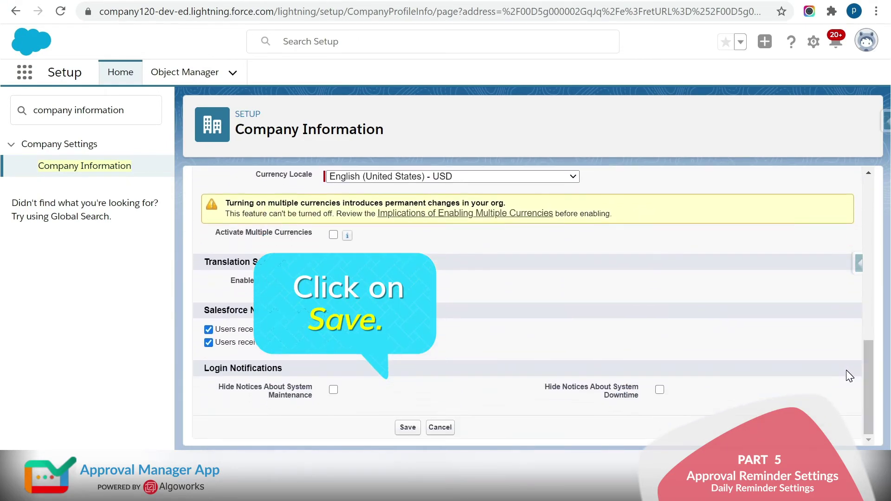
click(405, 428)
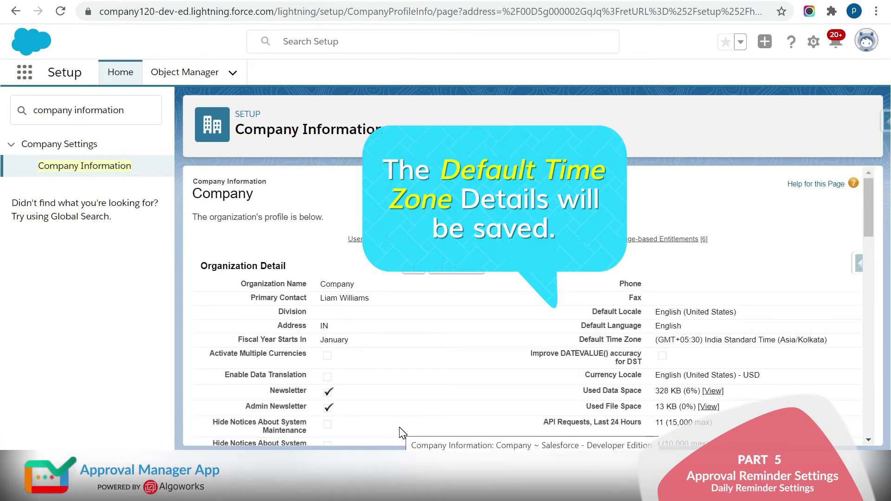
- Open the Approval Manager app's approvals page from the App Launcher
click(25, 73)
click(55, 317)
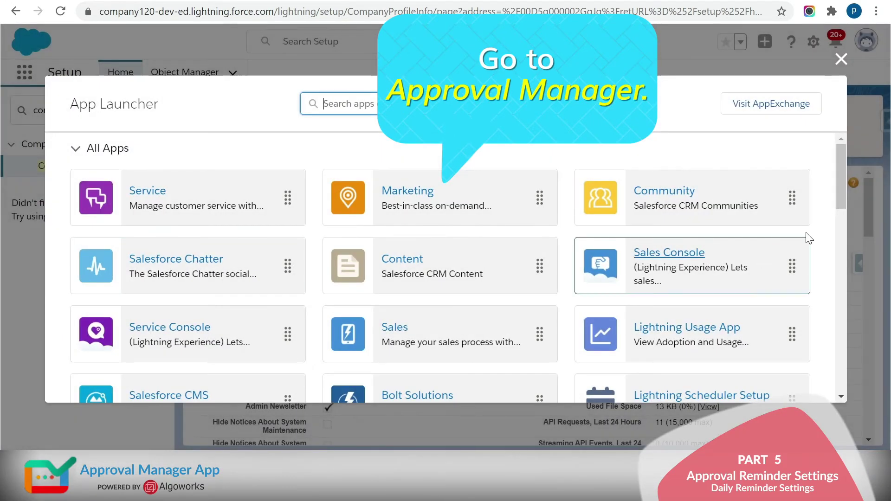
scroll(817, 251, down, 5)
scroll(832, 259, up, 1)
click(213, 213)
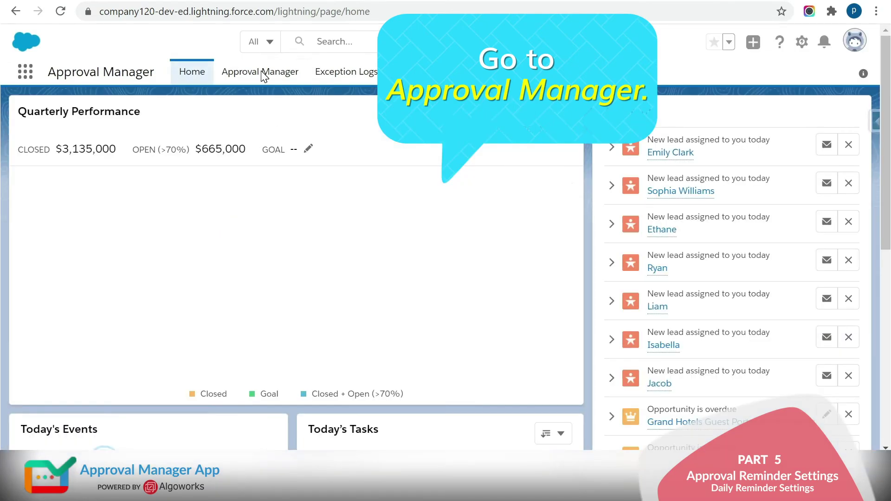
click(262, 73)
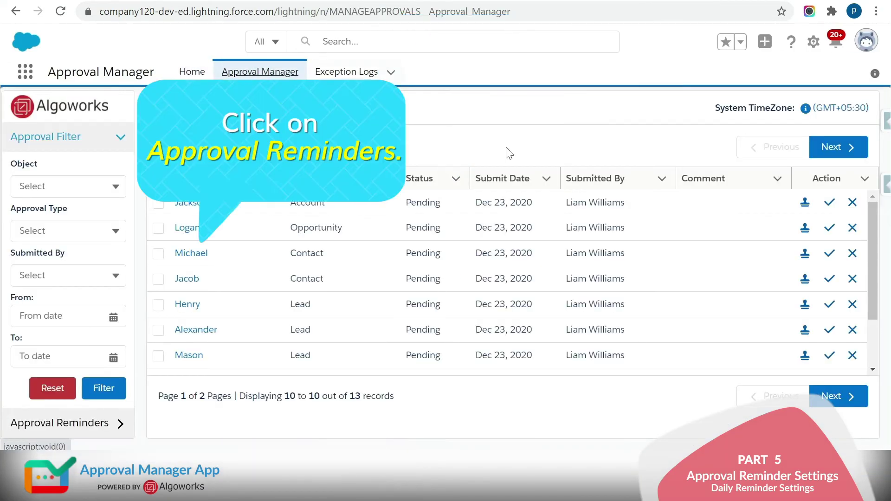
- Set approval reminders to Daily with a 1:00 AM sync time and save
mouse_move(851, 116)
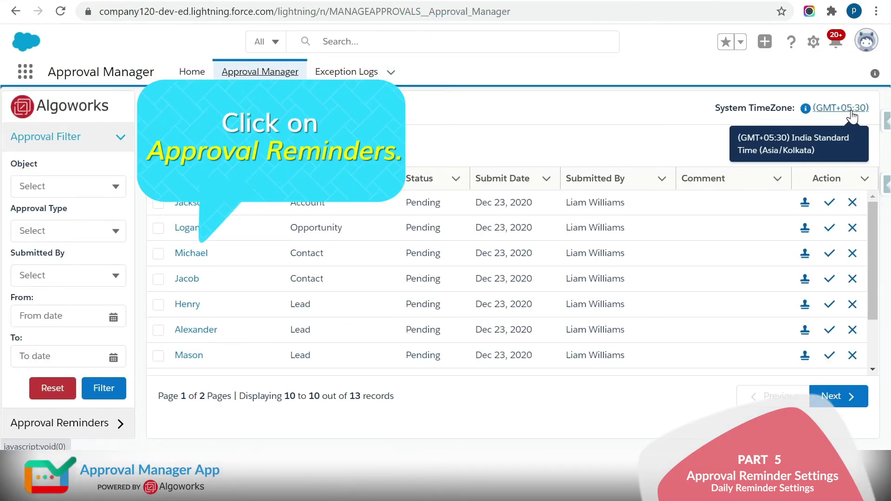
click(113, 430)
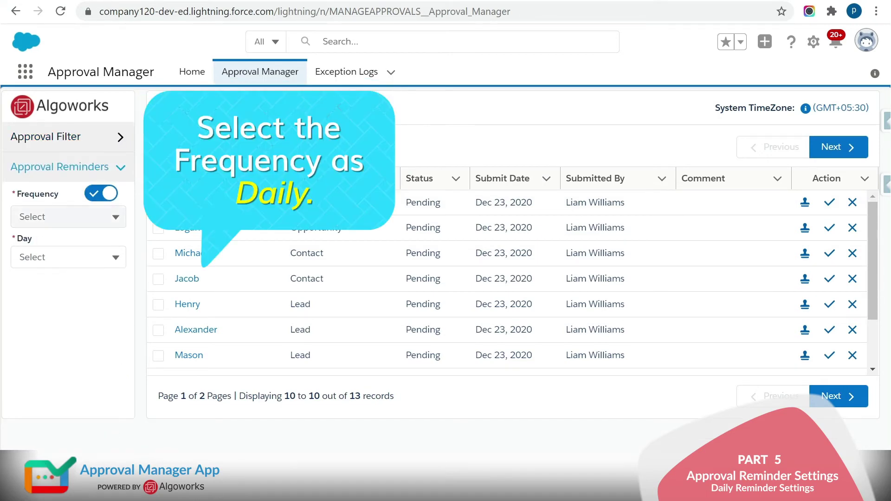
click(109, 217)
click(70, 251)
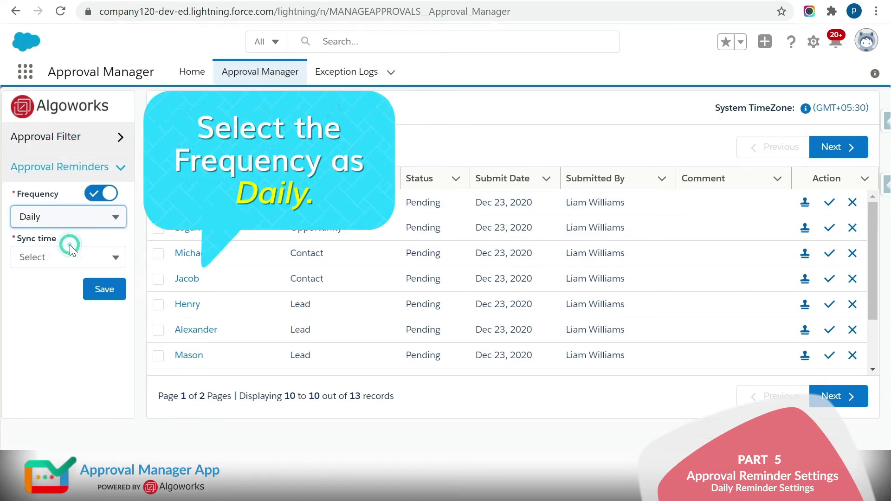
click(89, 257)
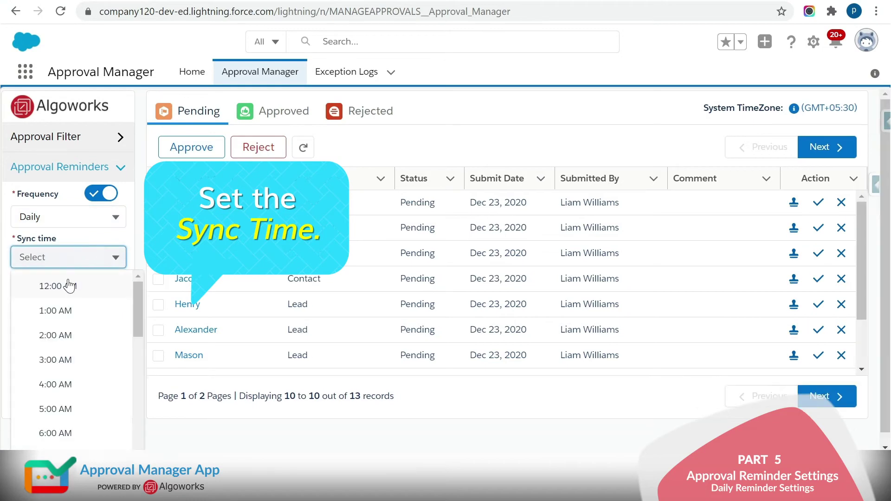
click(75, 312)
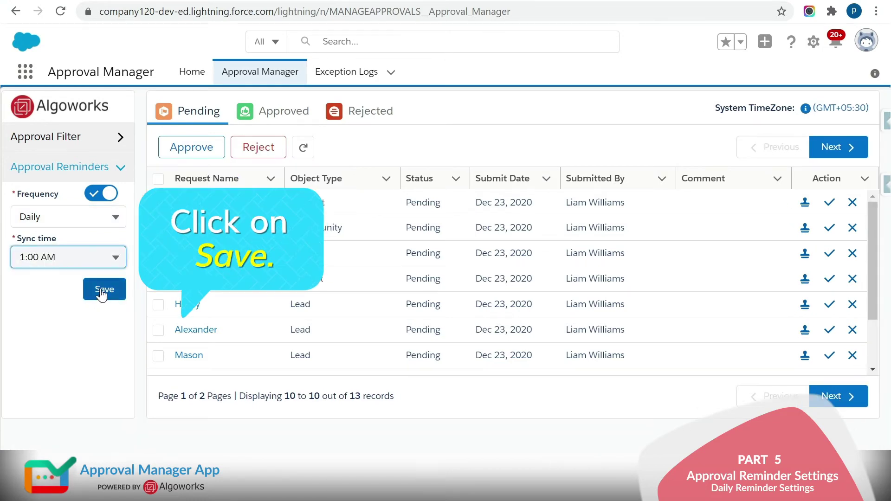
click(103, 290)
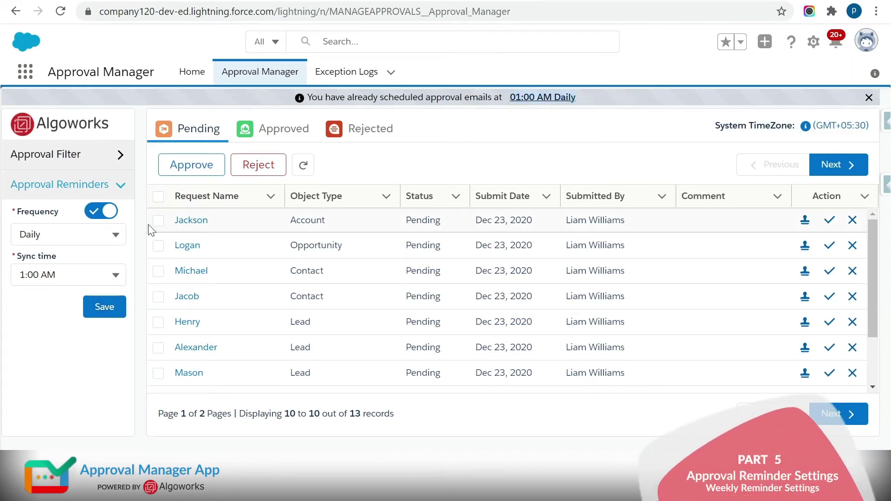
- Change the reminders to Weekly on Monday and Tuesday and save
click(111, 231)
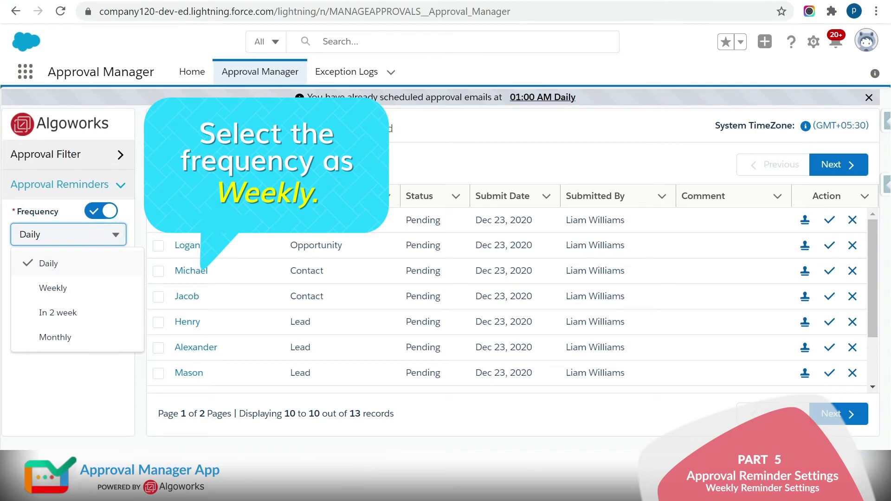
click(83, 292)
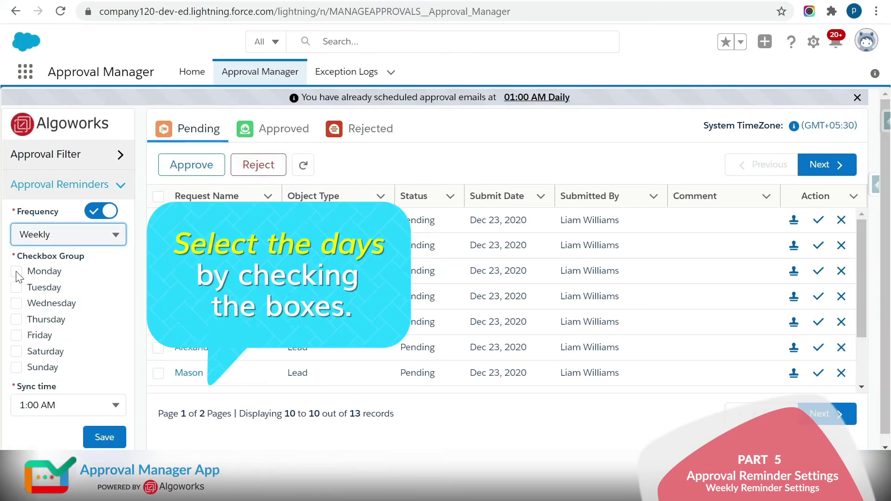
click(16, 272)
click(17, 288)
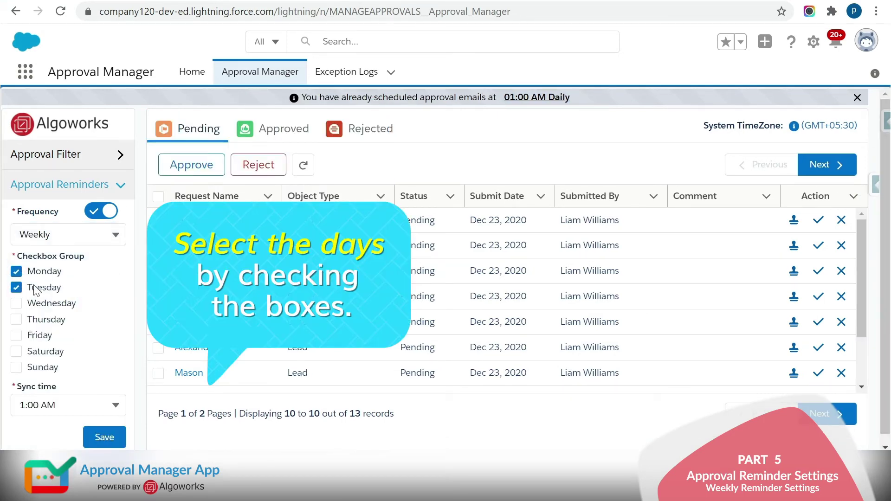
click(103, 438)
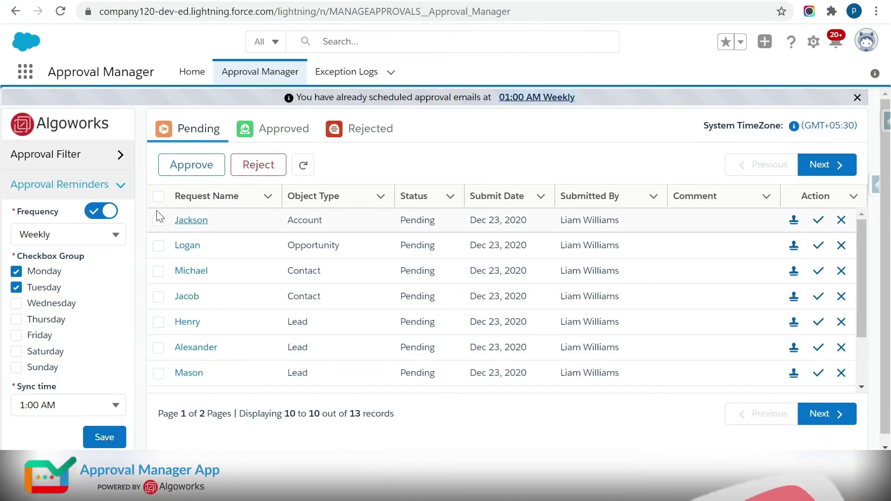
click(99, 227)
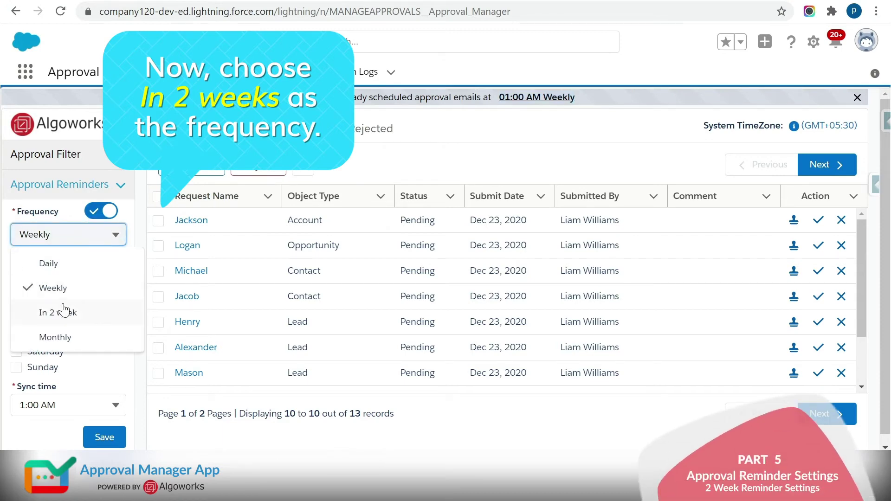
- Set the reminder frequency to In 2 week, Day 4, sync time 3:00 AM
click(56, 310)
click(93, 275)
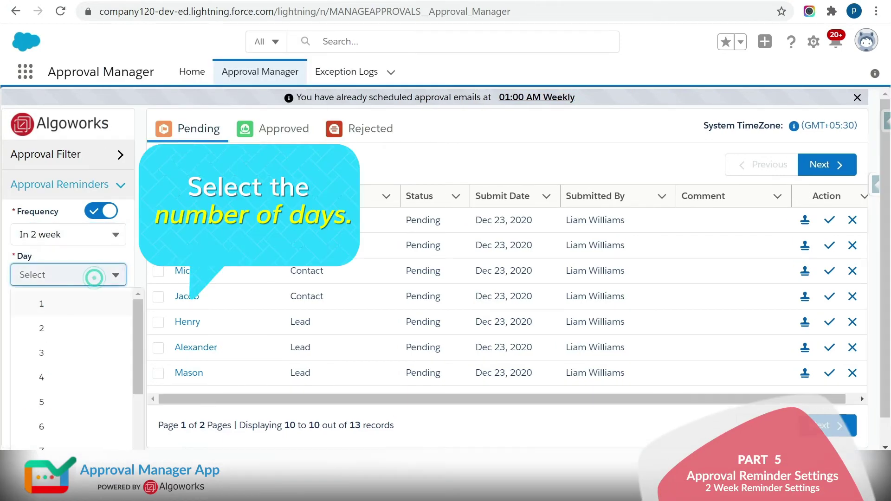
click(55, 381)
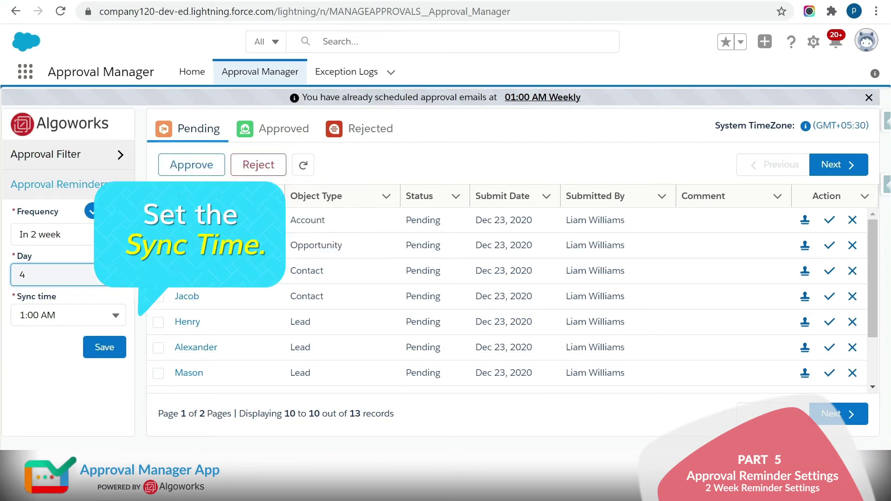
click(47, 316)
click(40, 315)
click(73, 319)
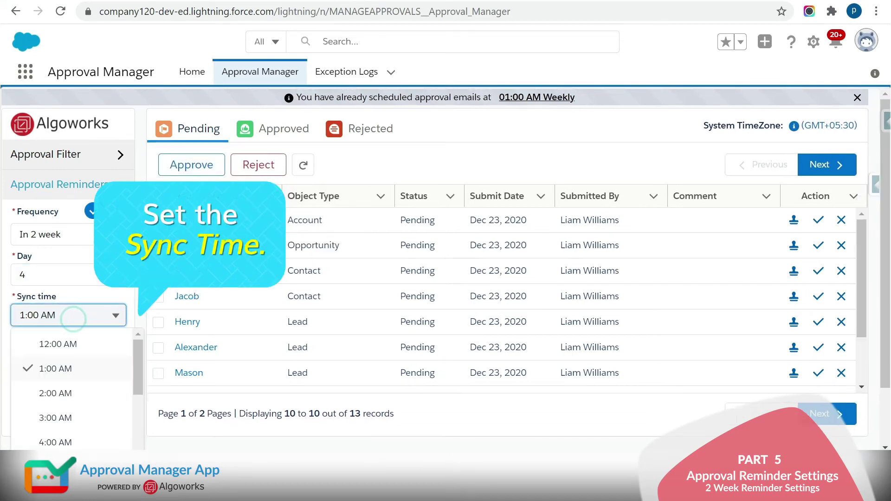
click(68, 423)
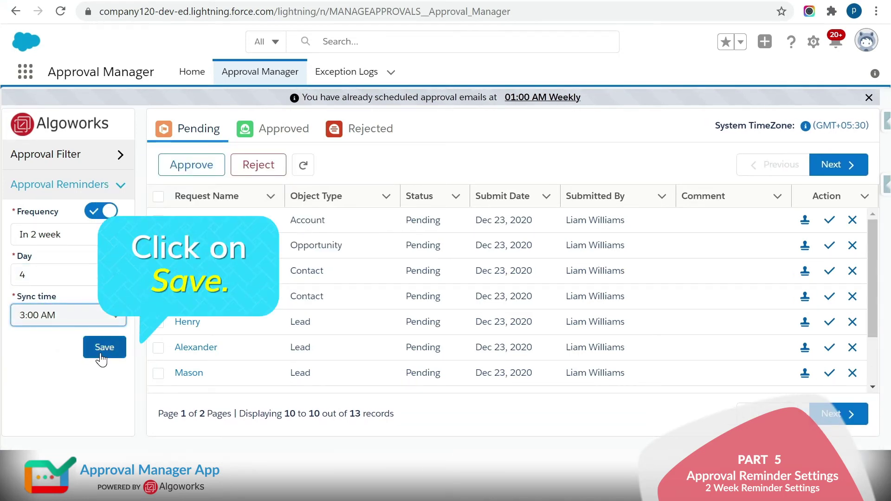
click(100, 355)
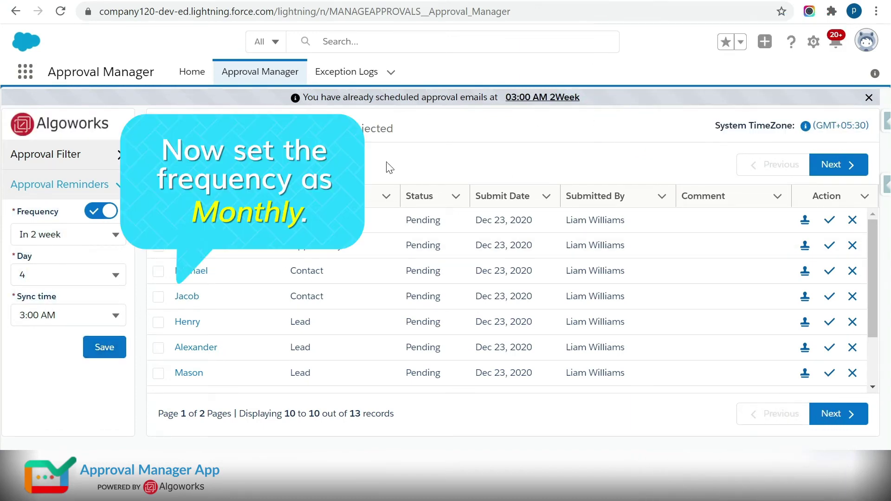
- Change the reminder frequency to Monthly with a 4:00 AM sync time and save
click(114, 234)
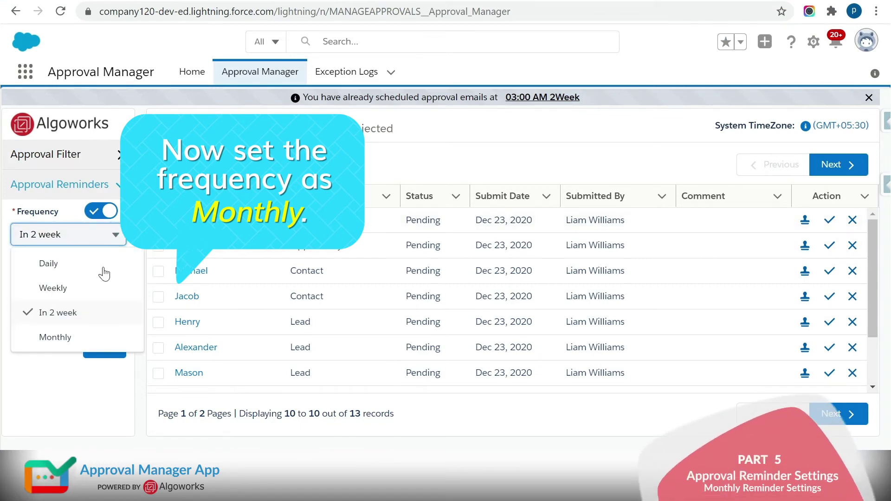
click(55, 337)
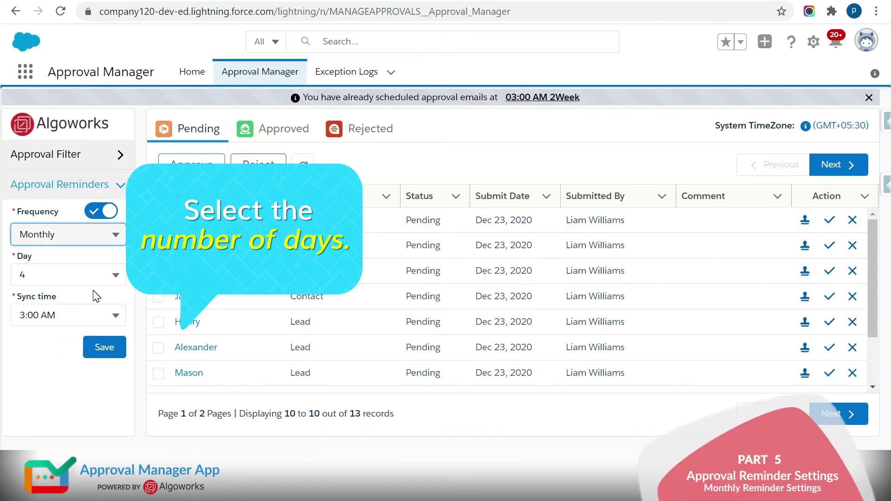
click(65, 315)
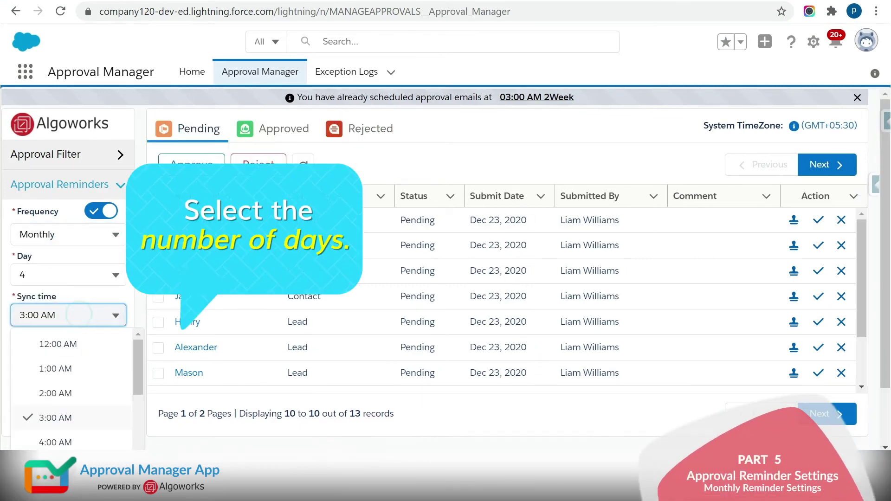
click(50, 442)
click(108, 347)
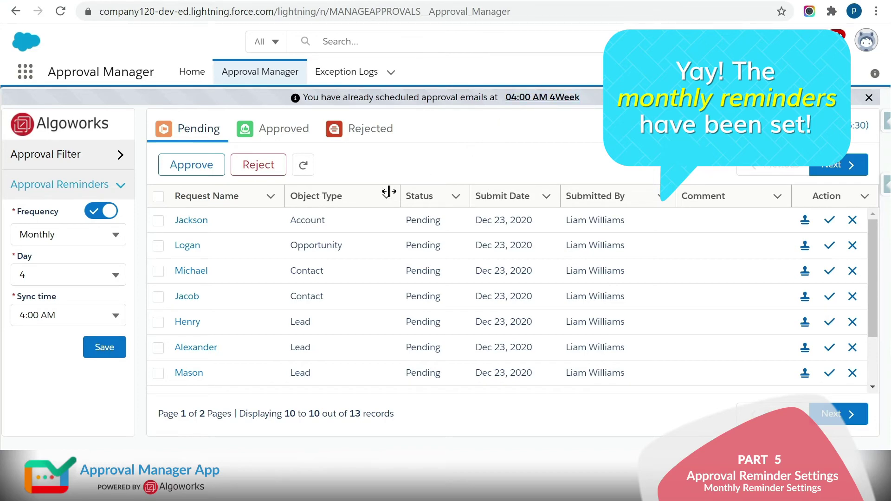
- Switch the reminder toggle off and save, then back on and save
click(102, 213)
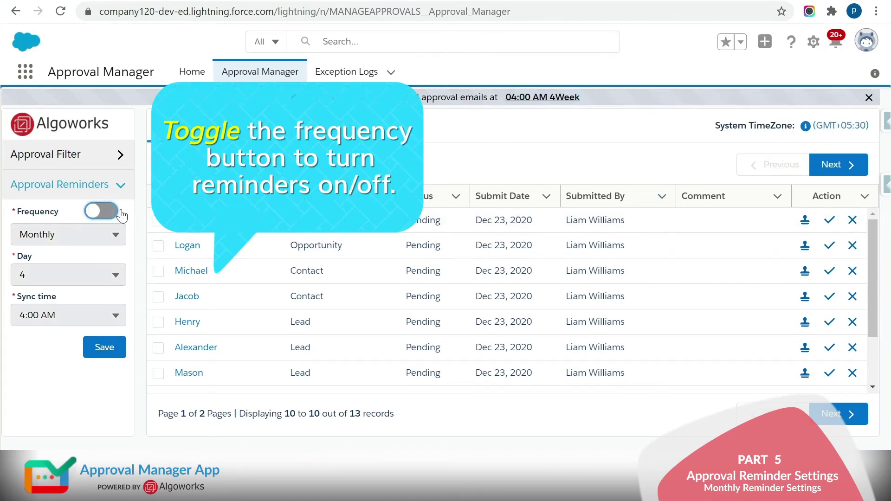
click(117, 348)
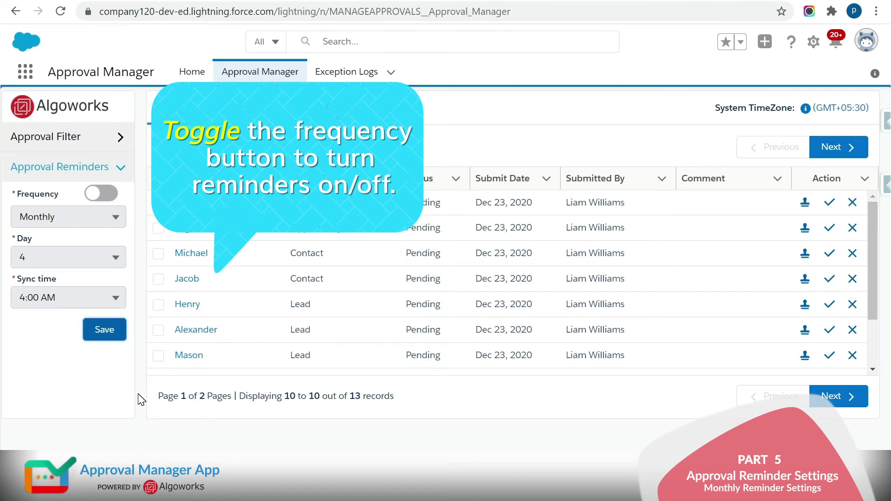
click(111, 199)
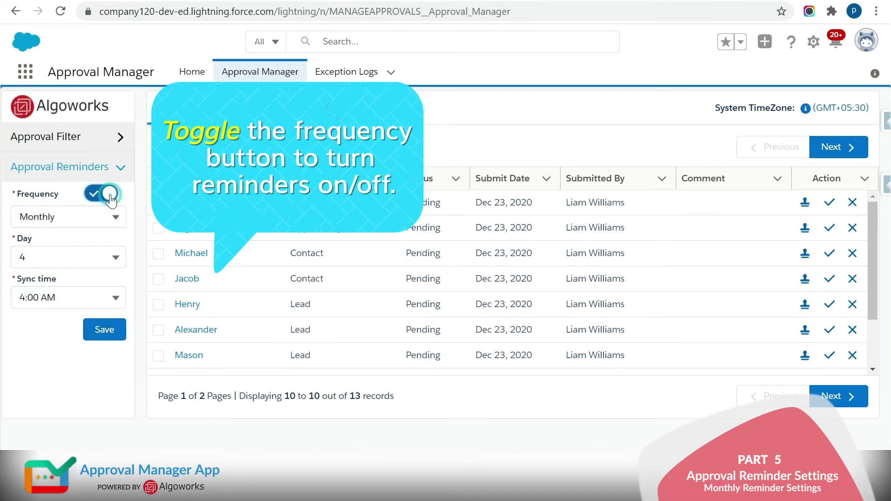
click(106, 334)
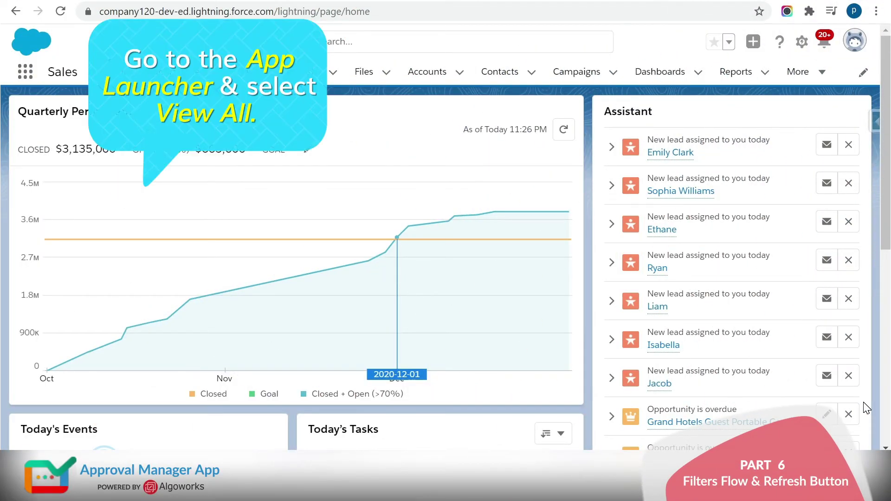
- Open the Approval Manager app and its Approval Manager tab from View All apps
click(25, 71)
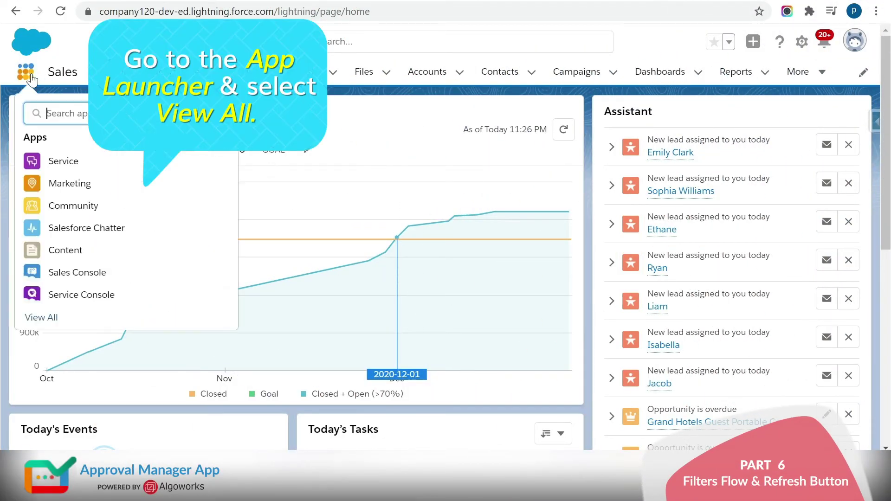
click(42, 316)
scroll(84, 338, down, 7)
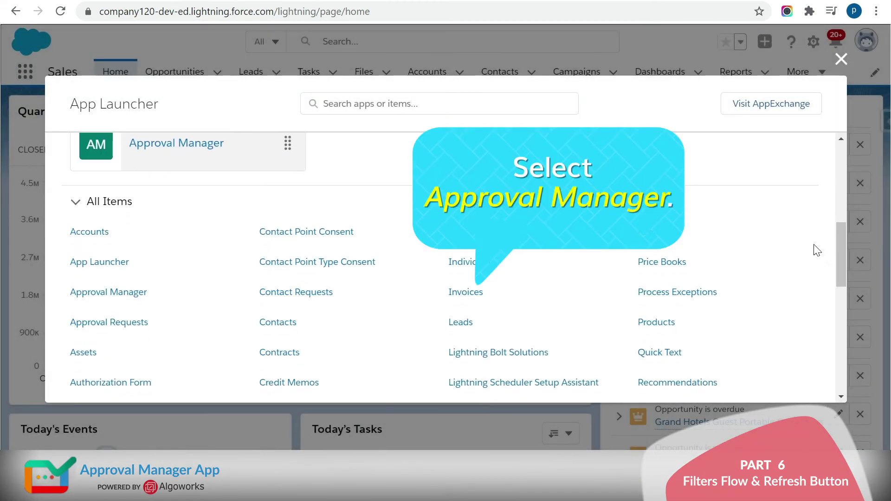
click(195, 143)
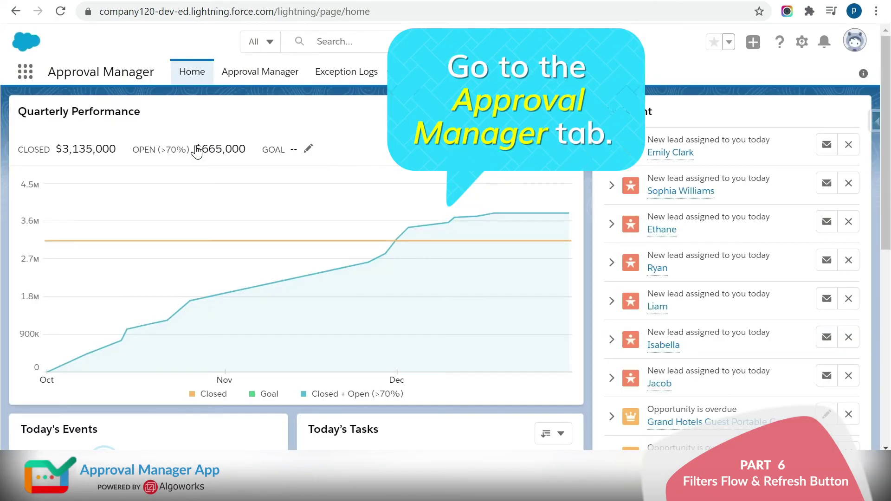
click(237, 74)
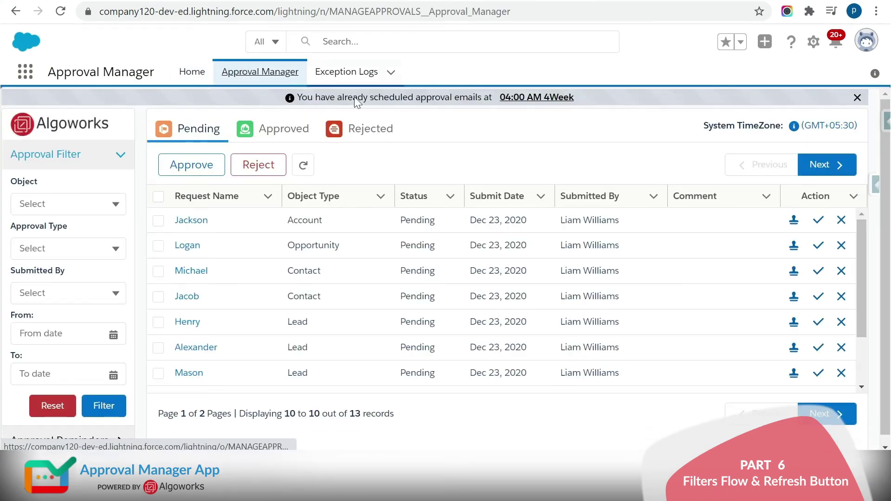
- Filter the approvals by object Lead, then by Contact
click(407, 173)
click(100, 203)
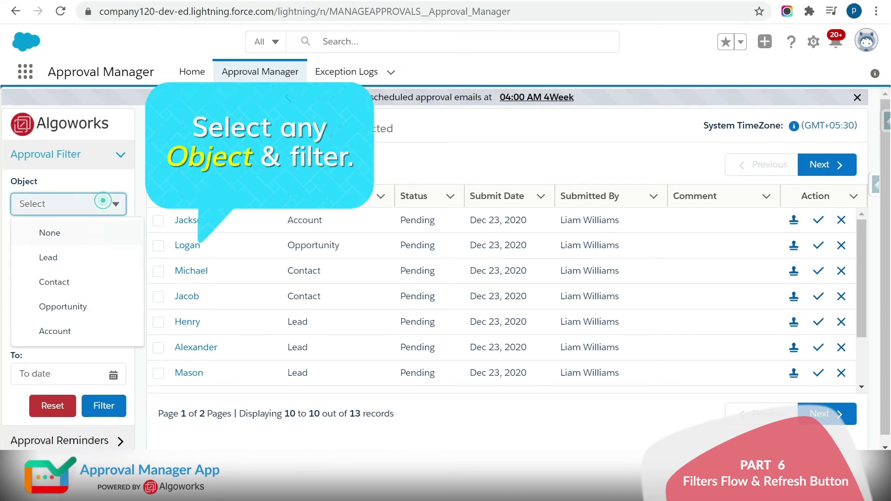
click(69, 257)
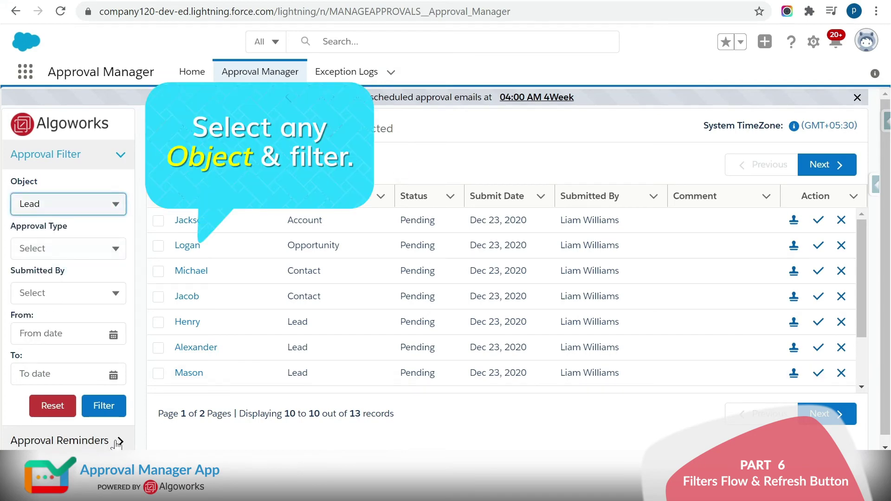
click(103, 409)
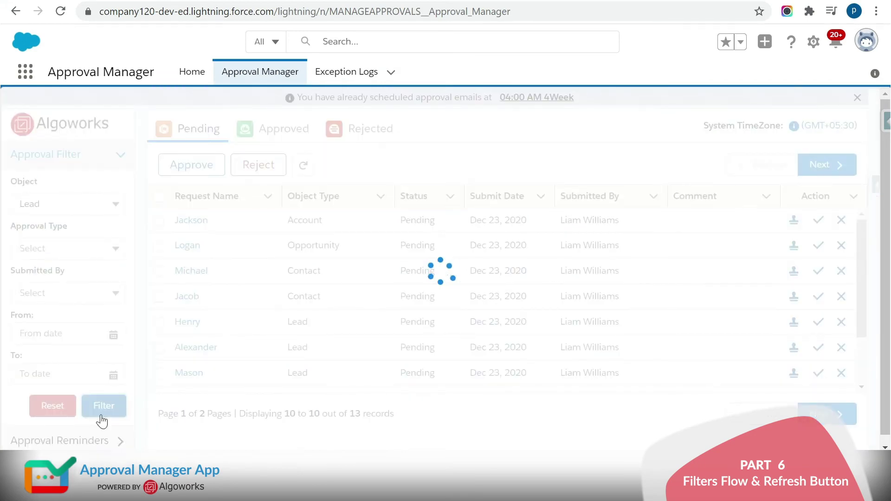
click(91, 202)
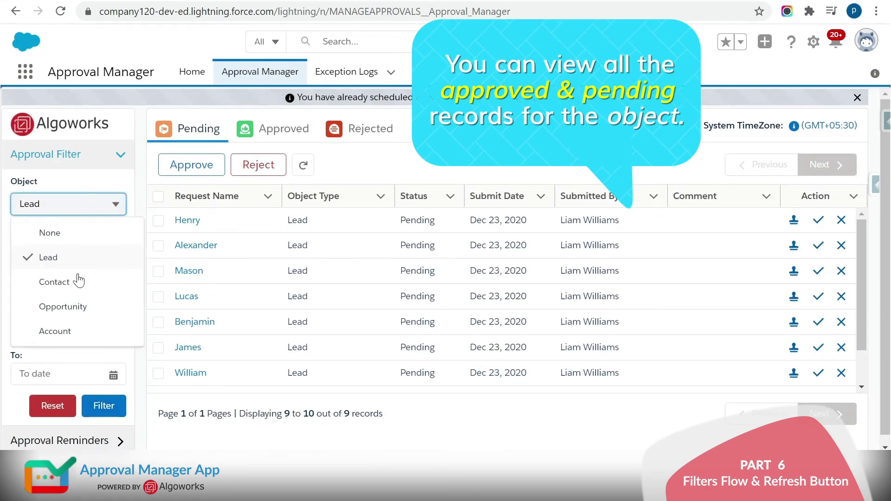
click(72, 282)
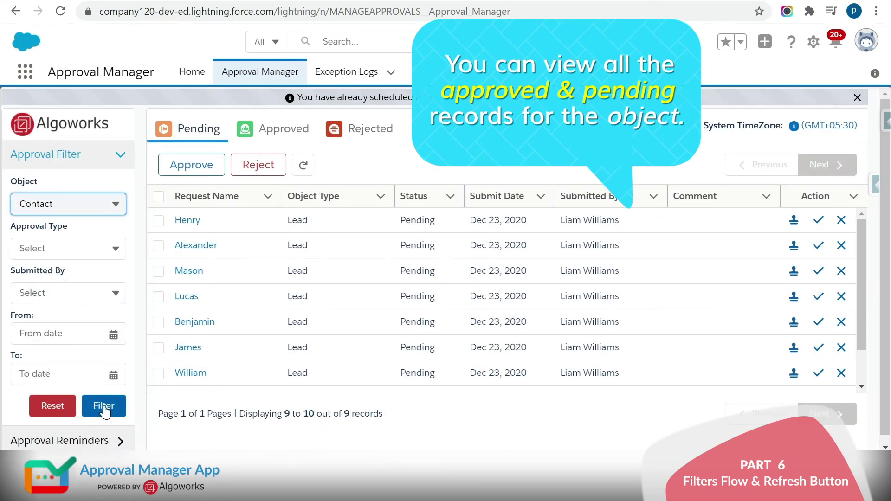
click(104, 405)
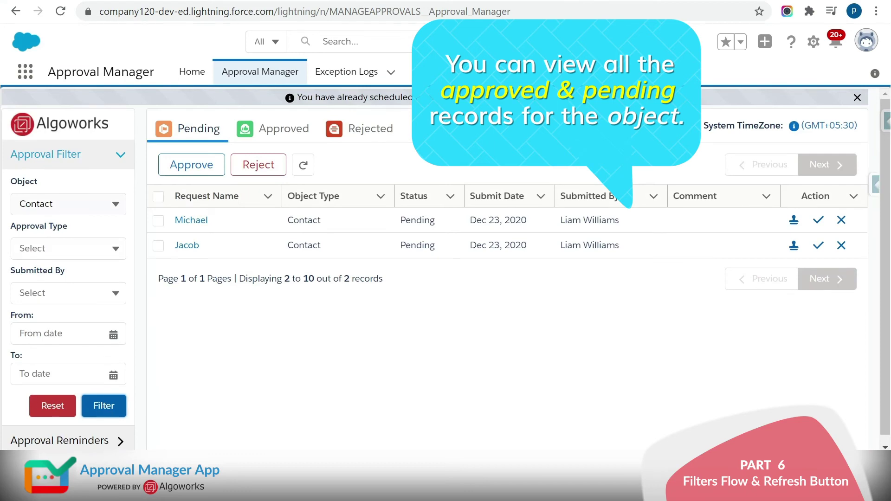
- Filter by Opportunity, then by Account, leaving one Account request
click(79, 203)
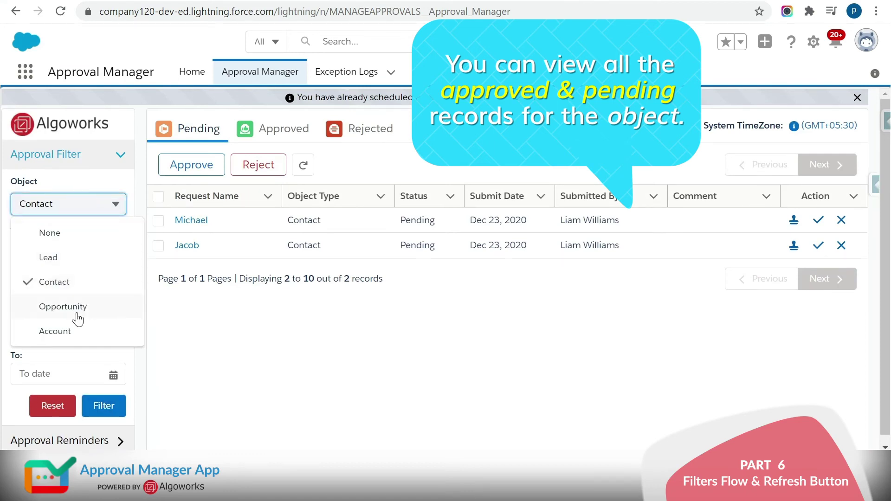
click(63, 307)
click(106, 407)
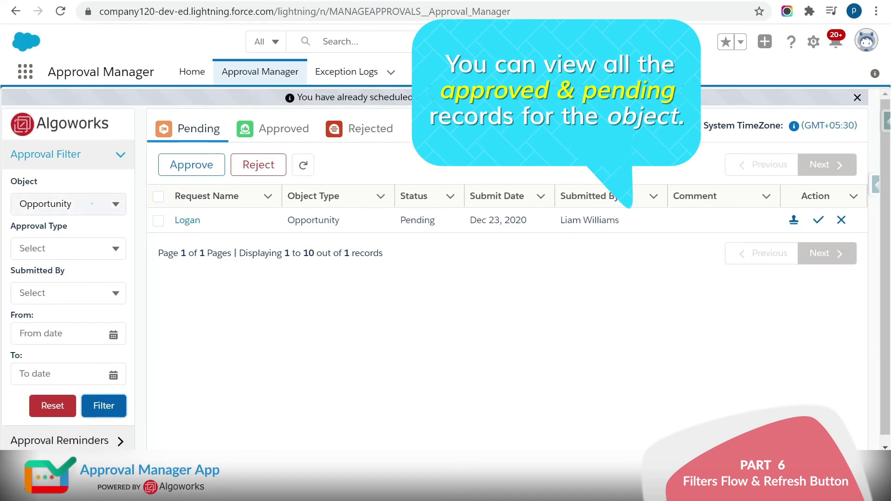
click(80, 204)
click(95, 331)
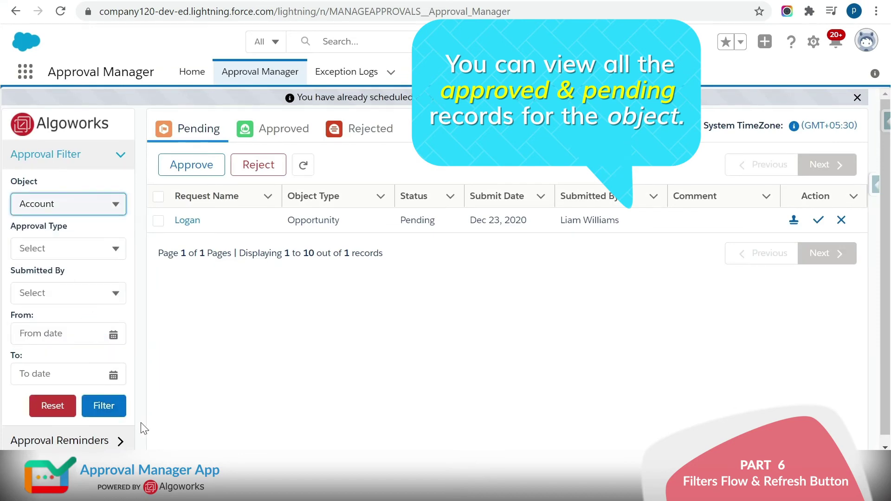
click(118, 413)
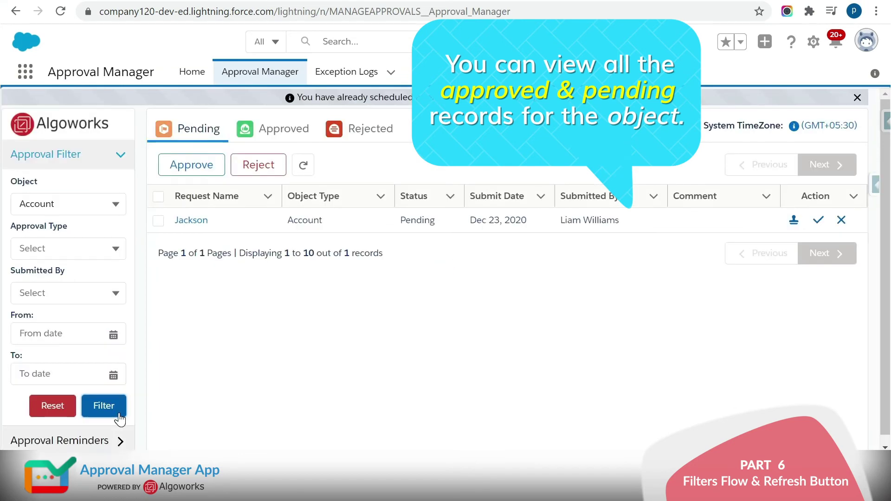
- Filter approvals to Lead object with Approval Type Pending
click(102, 211)
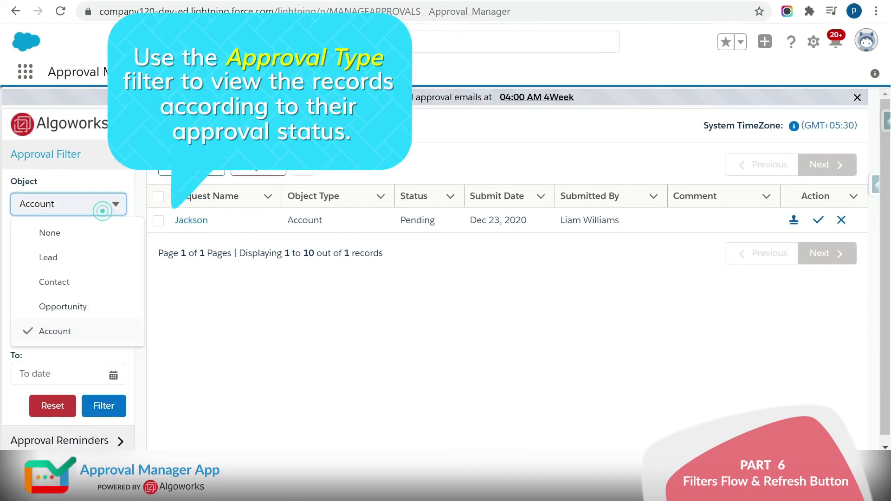
click(90, 269)
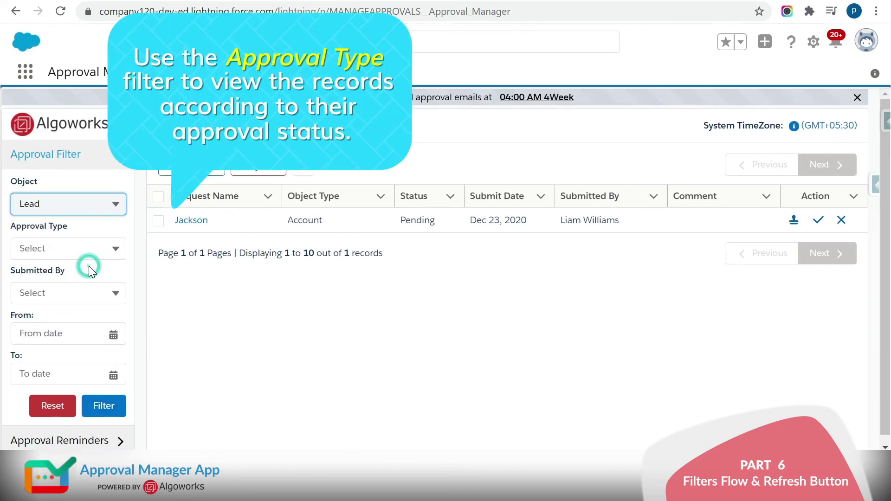
click(102, 251)
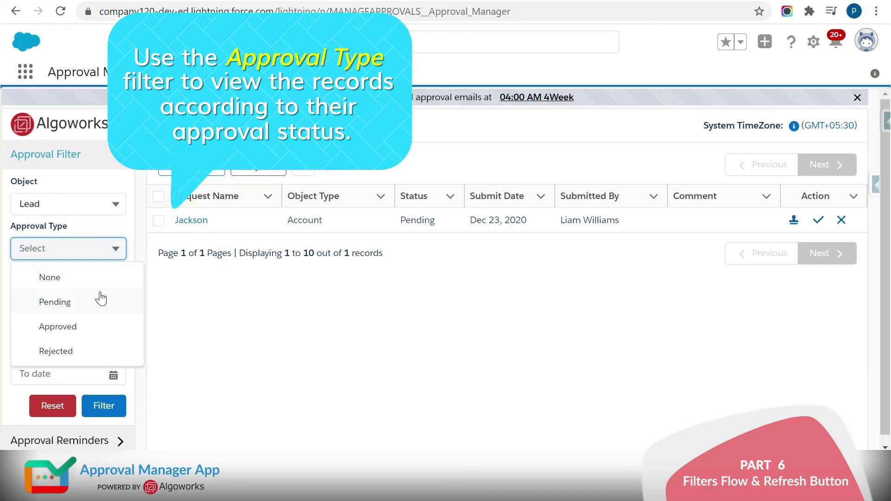
click(89, 303)
click(103, 406)
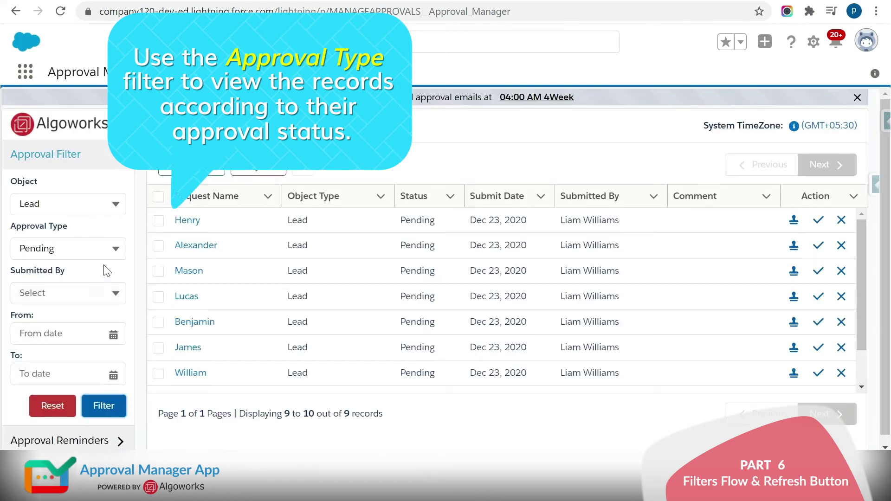
- Switch the Lead approval type to Approved, then Rejected, showing 3 rejected requests
click(100, 250)
click(91, 335)
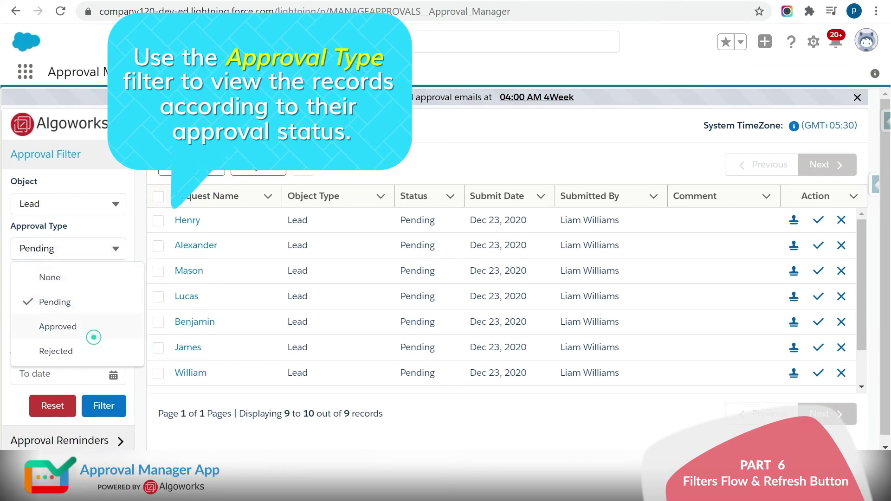
click(112, 404)
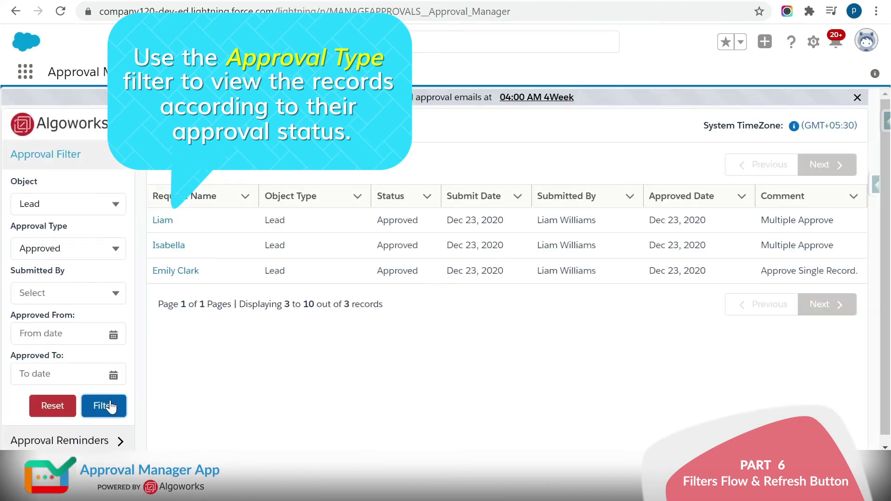
click(103, 251)
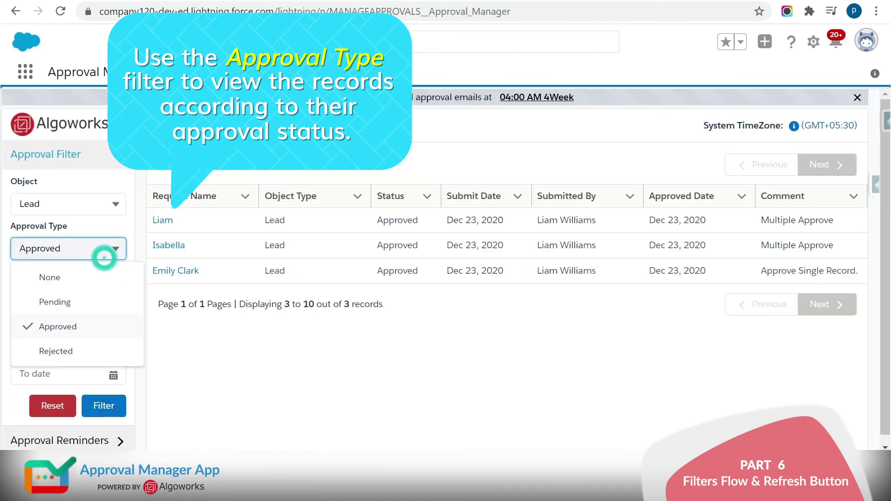
click(96, 347)
click(112, 405)
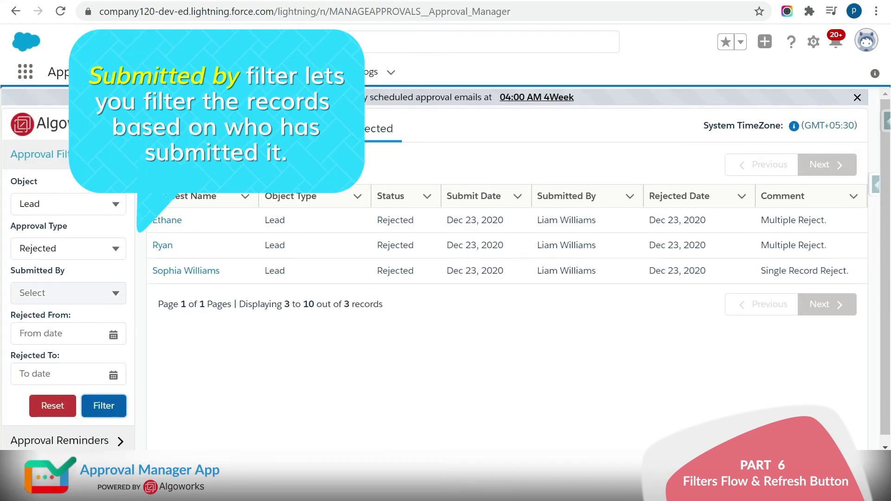
- Add the submitter and a Dec 23, 2020 to Dec 23, 2020 rejection range
click(102, 292)
click(86, 348)
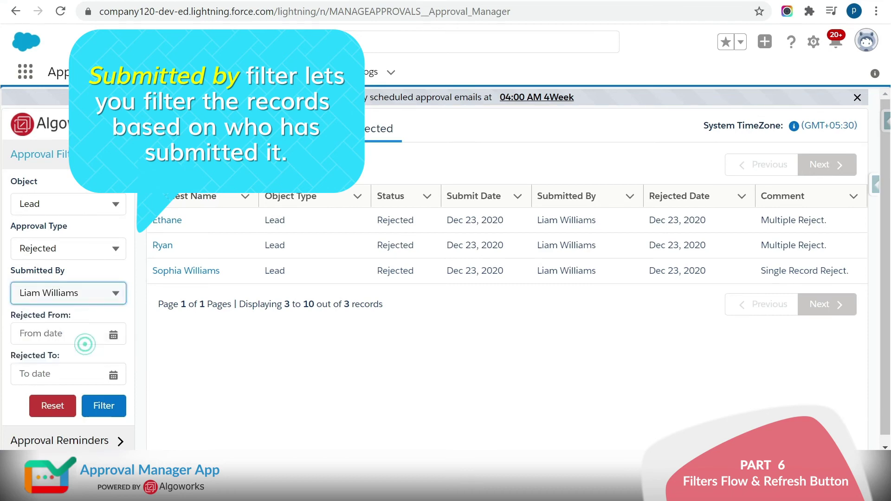
click(94, 334)
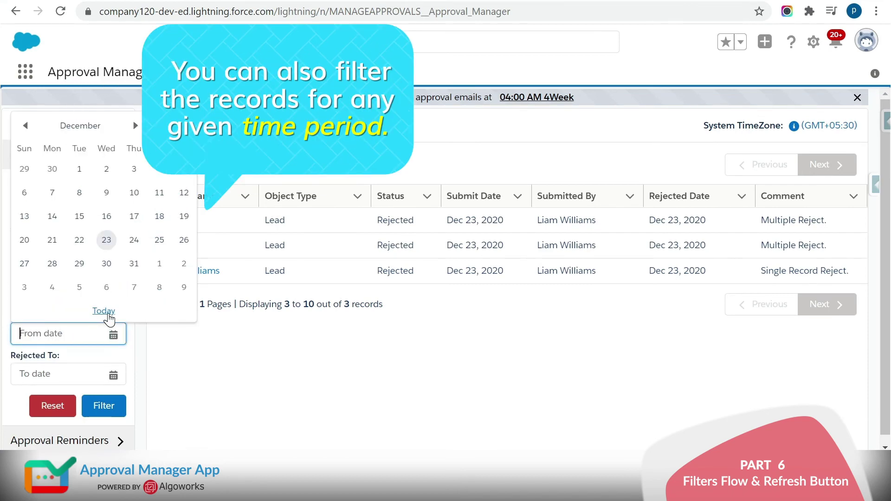
click(104, 311)
click(61, 375)
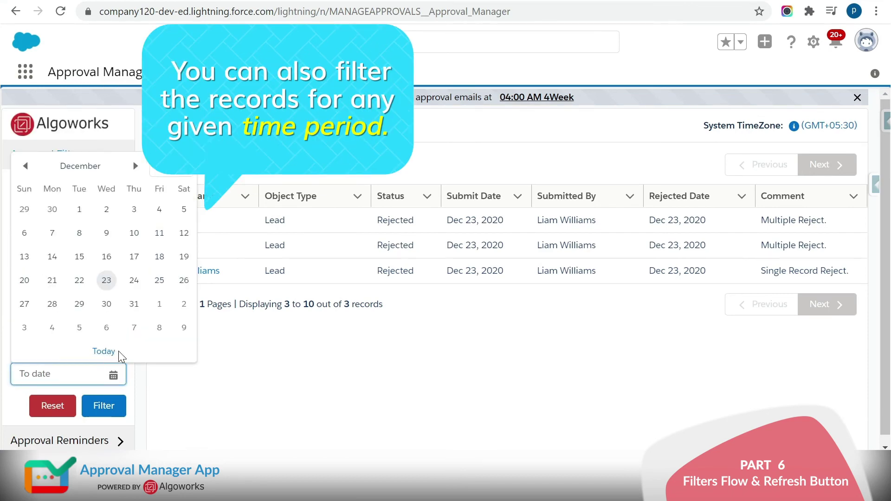
click(104, 352)
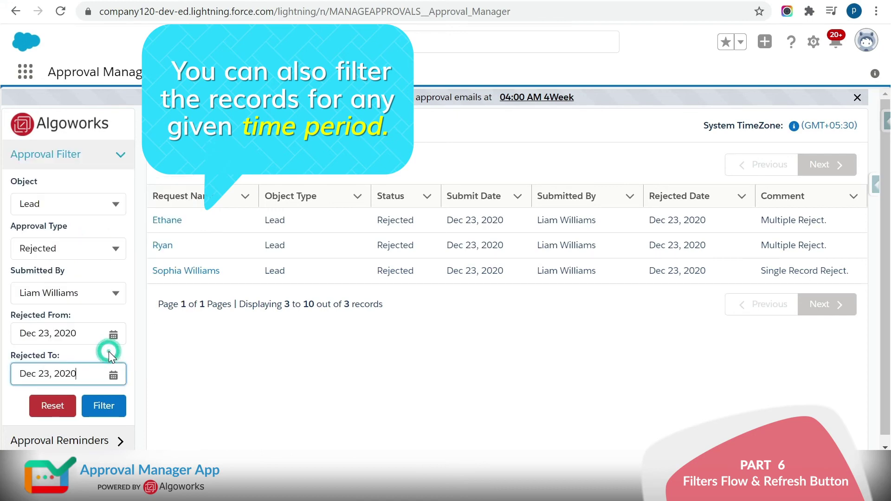
click(119, 408)
click(99, 249)
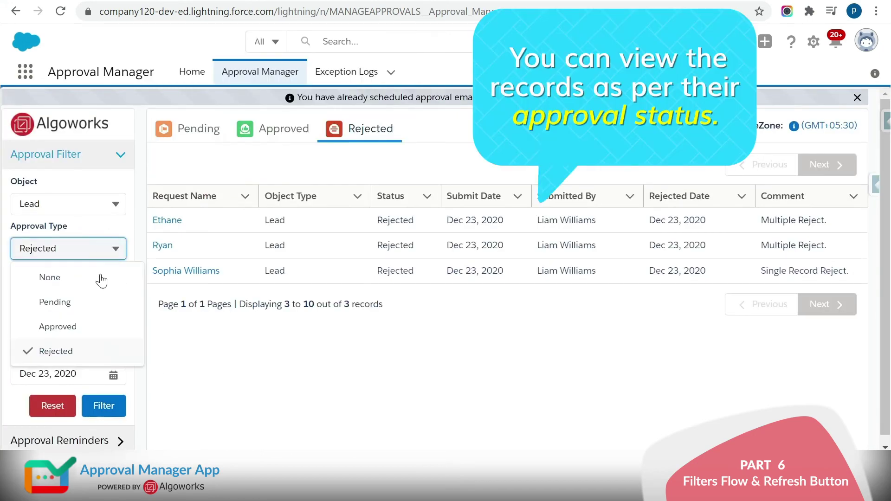
- Apply the Pending approval type filter, then the Approved one
click(55, 302)
click(104, 406)
click(68, 248)
click(58, 327)
click(103, 405)
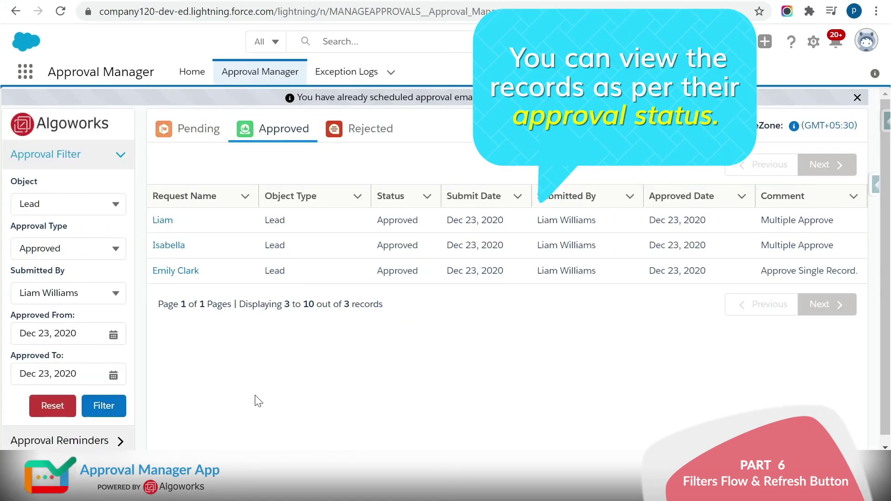
- Browse the Pending, Approved and Rejected tabs and pages, then refresh and reset filters
click(204, 131)
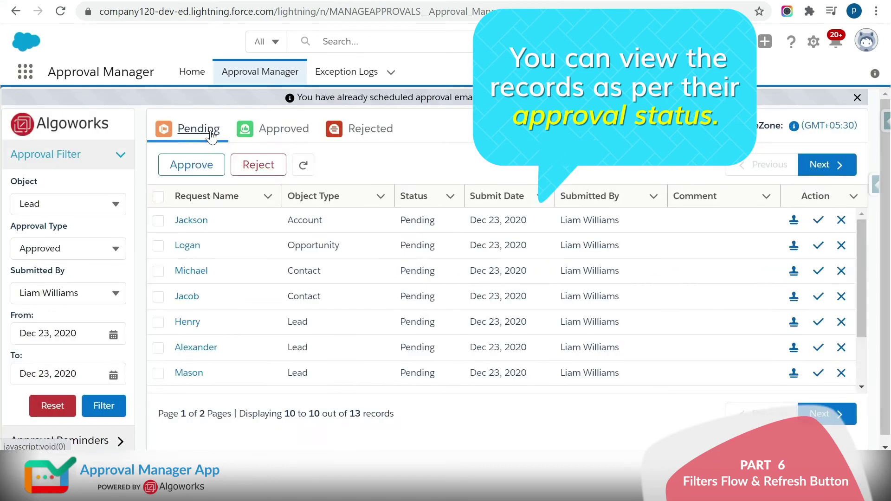
click(274, 130)
click(360, 132)
click(185, 131)
click(824, 165)
click(763, 166)
click(824, 165)
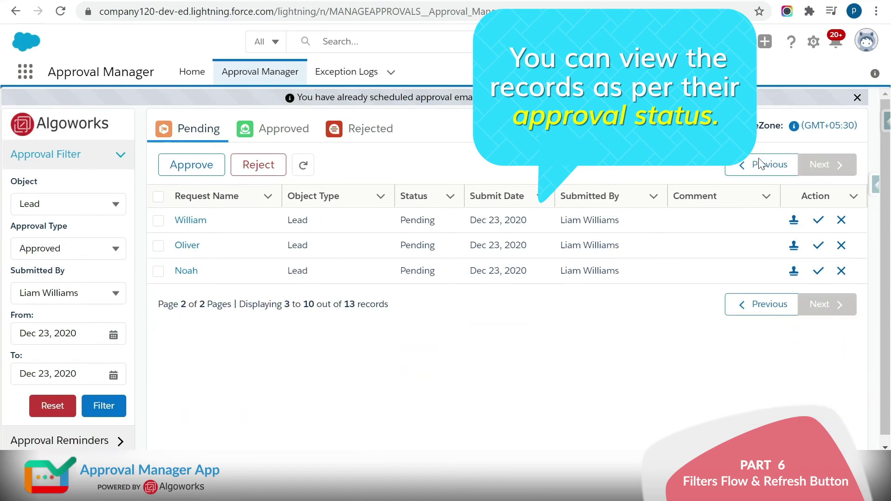
click(302, 167)
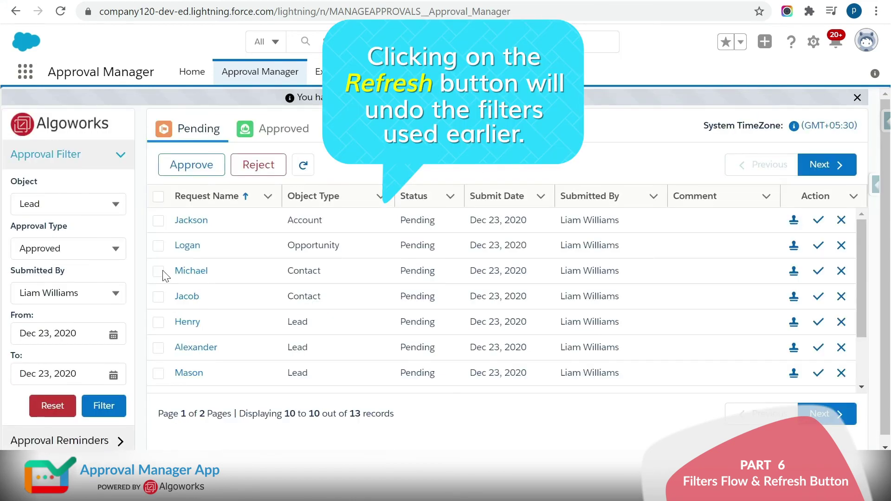
click(53, 406)
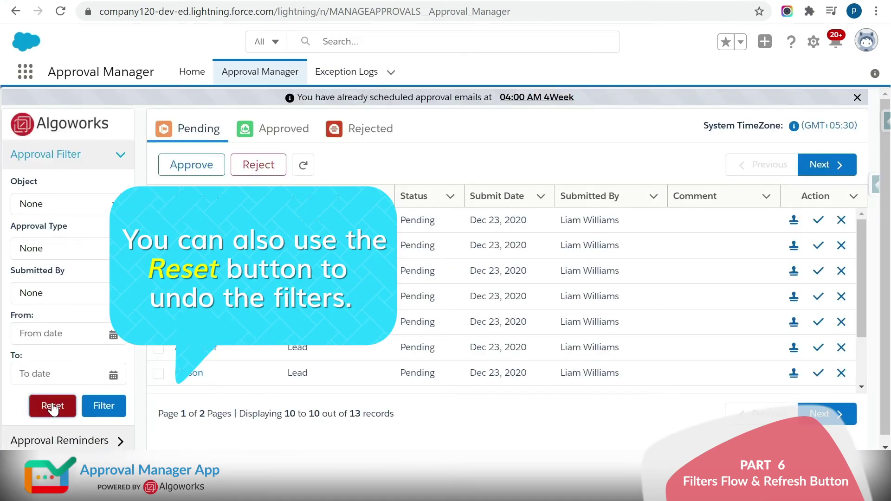